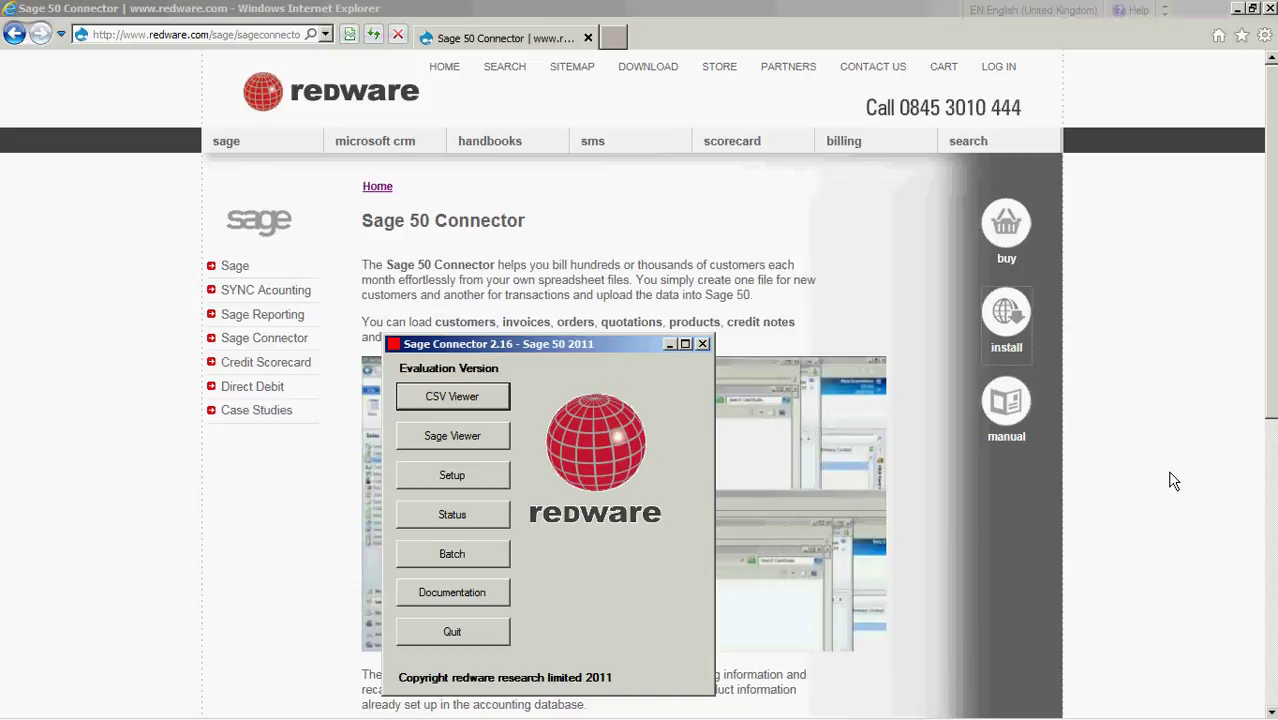
Step: Minimise the browser and move the Sage Connector window aside, over the Sage 50 links list
left_click_drag(616, 341, 363, 205)
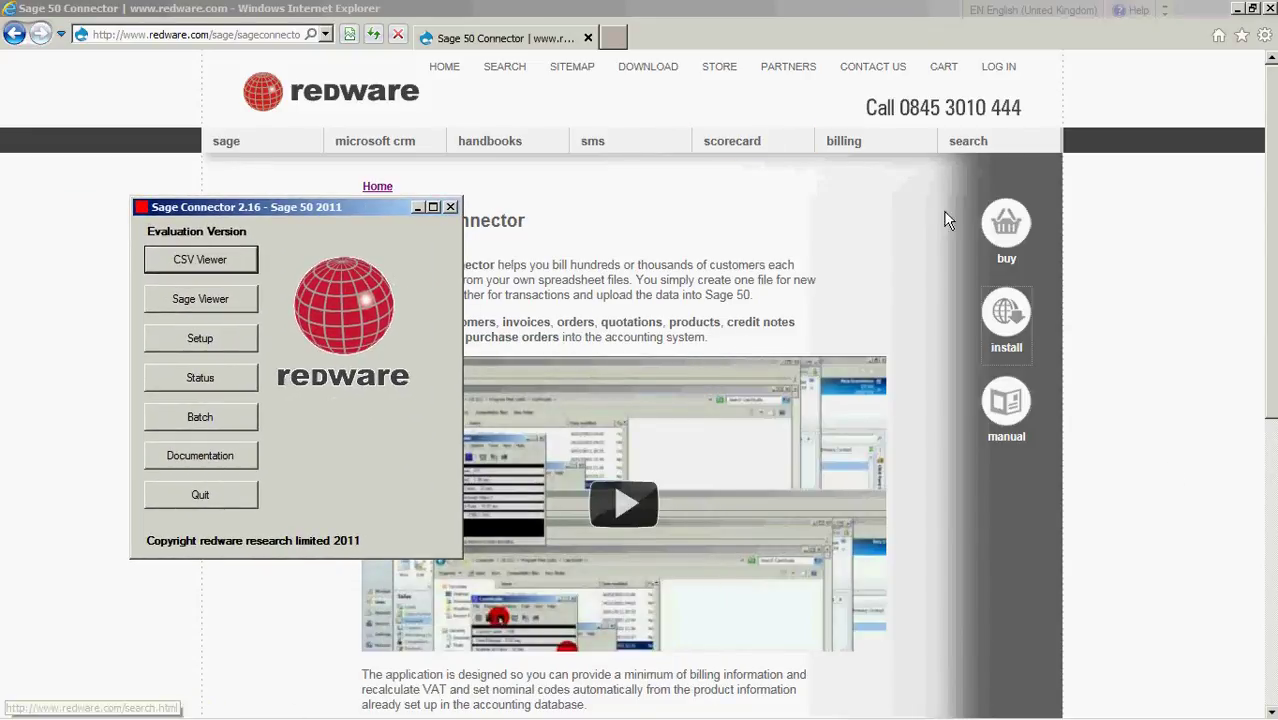
left_click(1237, 10)
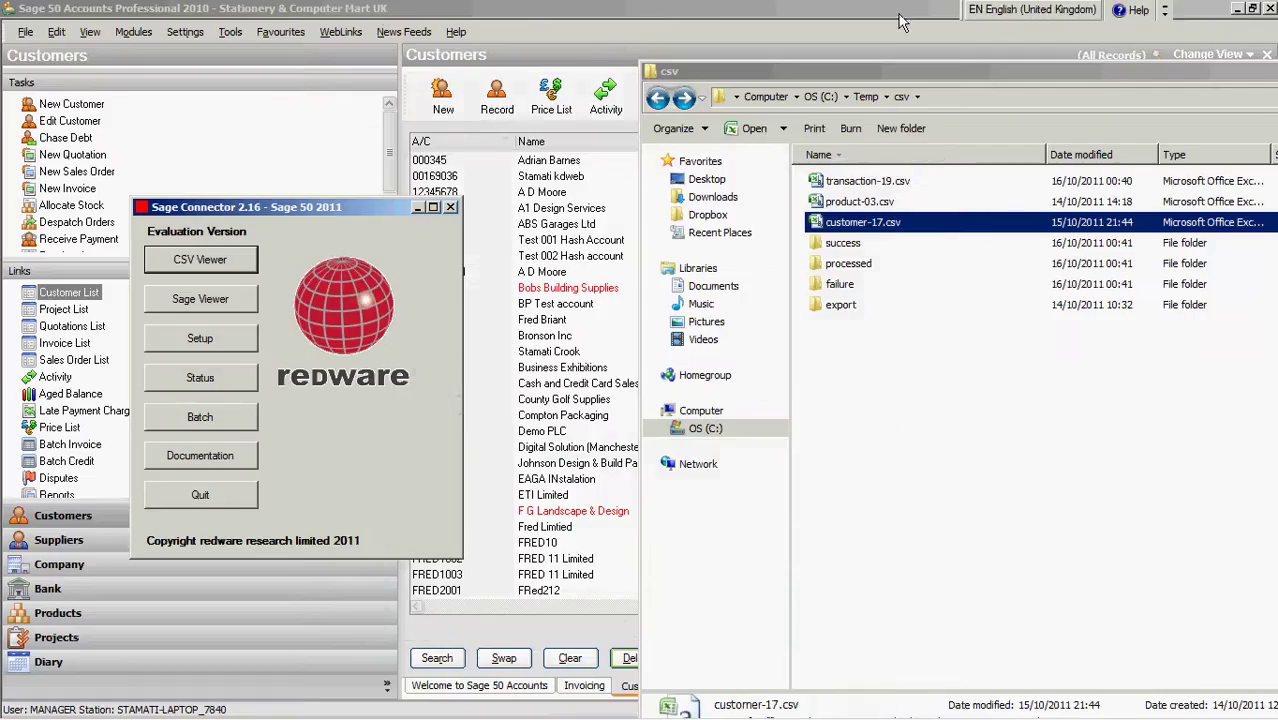
left_click_drag(270, 205, 220, 308)
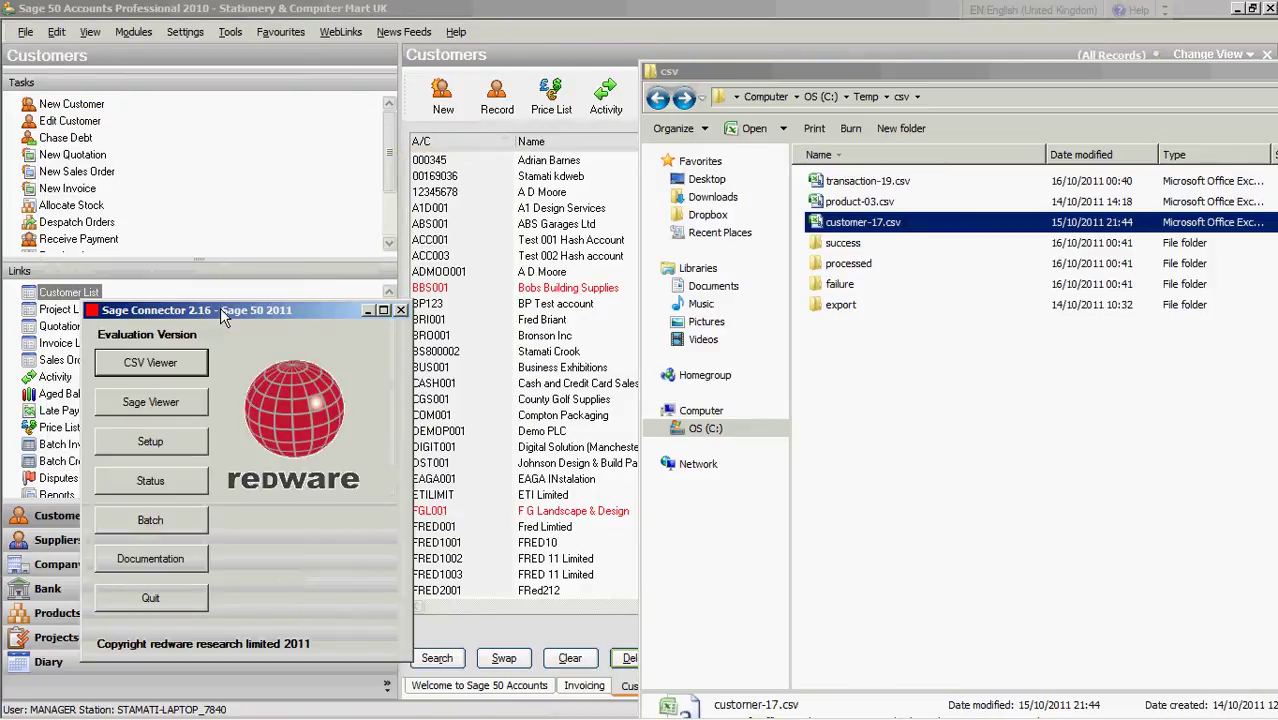
Step: Look at the customer list in Sage 50 Accounts and switch to the csv folder window
left_click(585, 15)
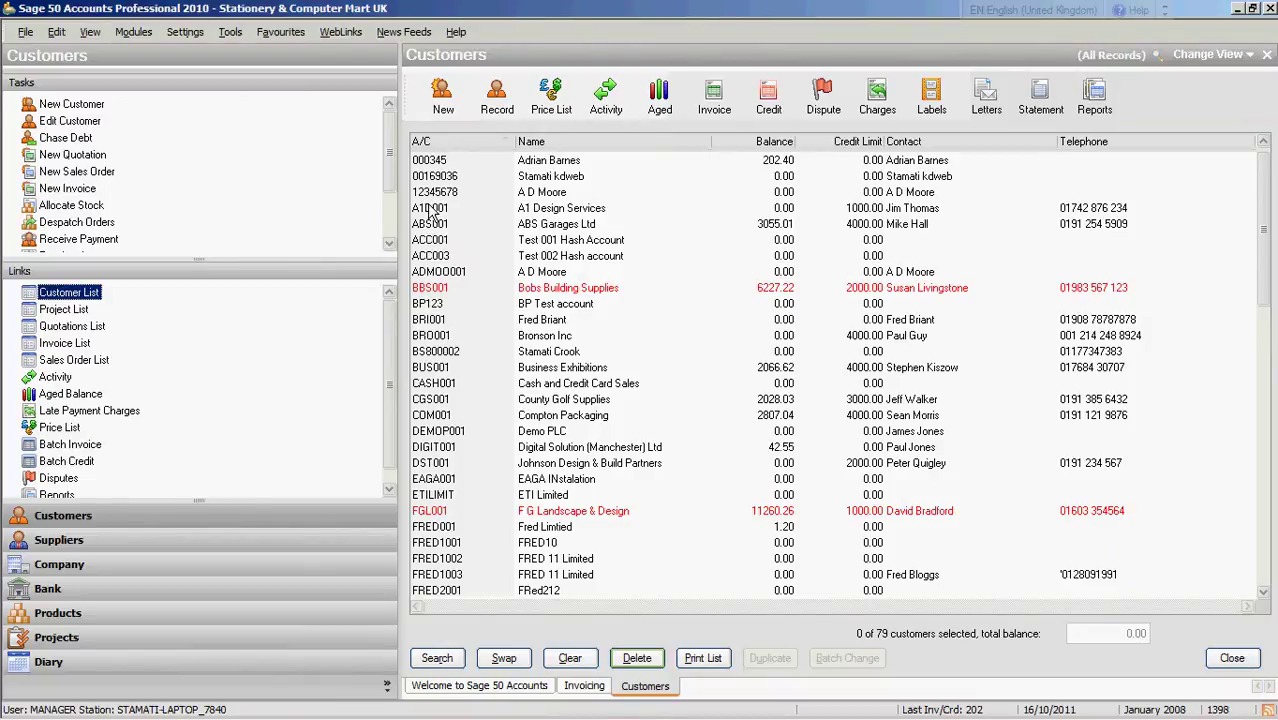
key("alt+Tab")
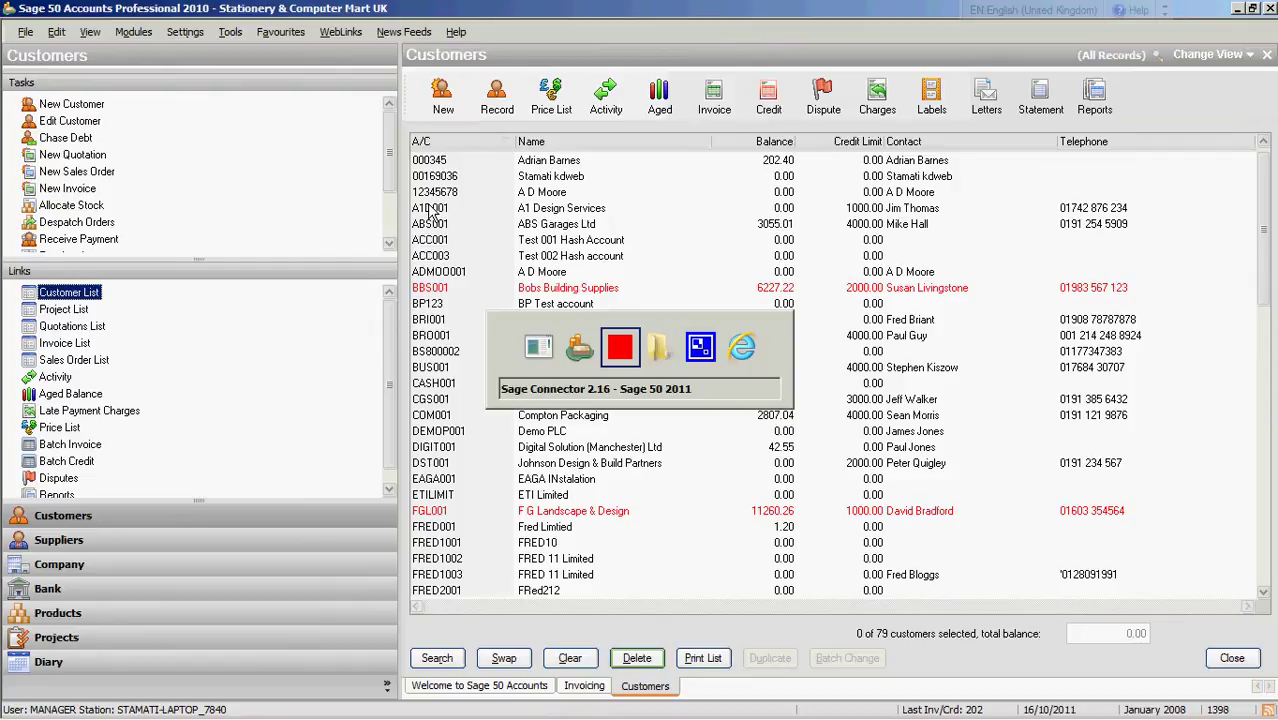
key("alt+Tab")
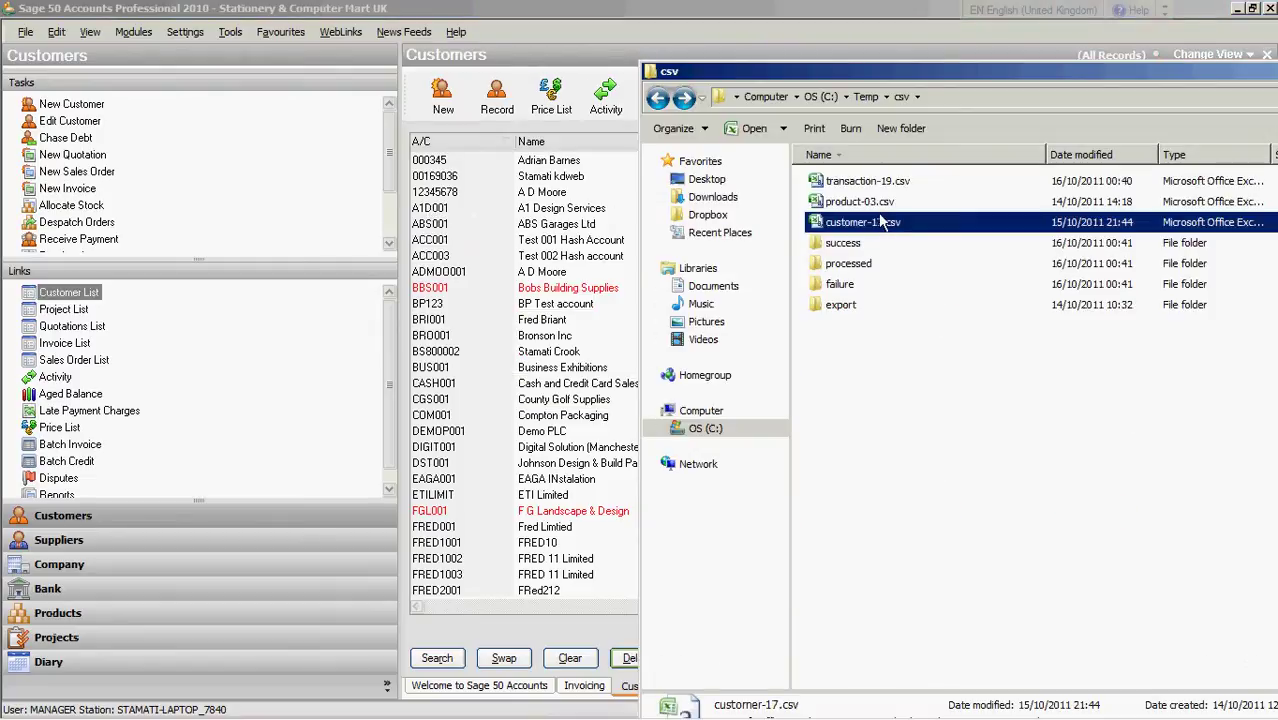
Step: Open product-03.csv in Excel from the csv folder, examine its columns, and close it
double_click(857, 203)
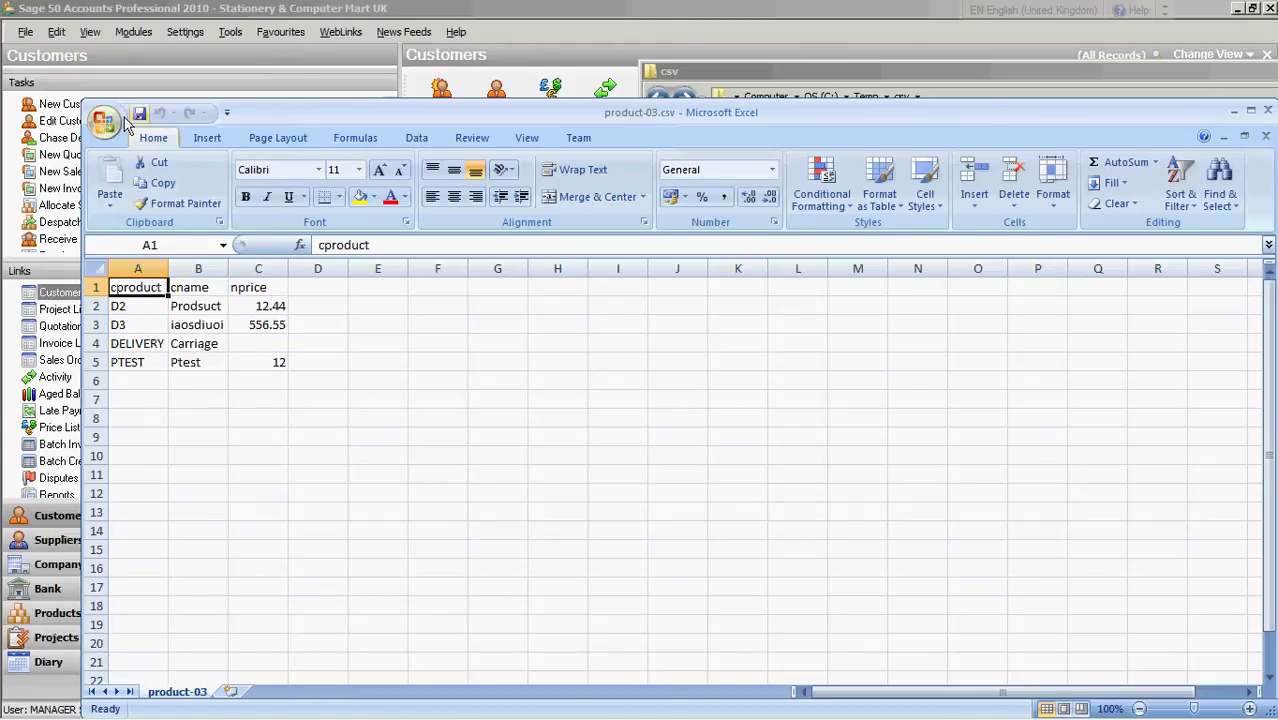
left_click(92, 115)
left_click(90, 110)
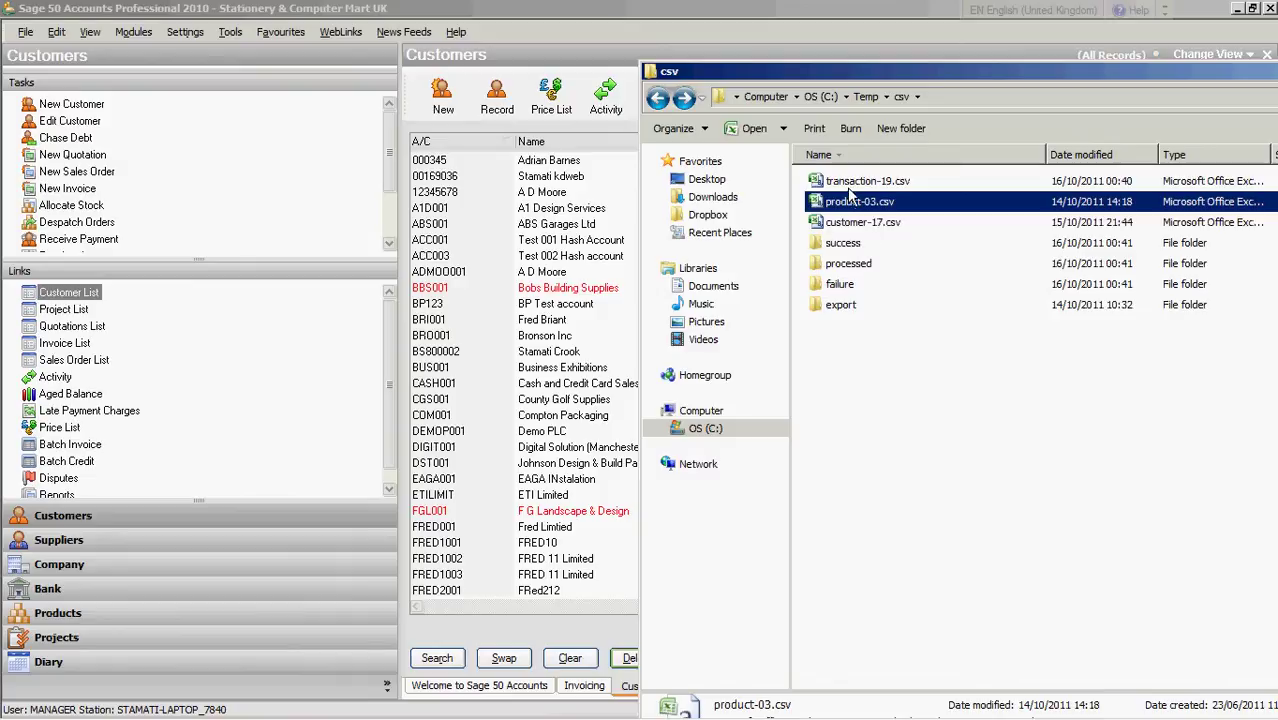
Step: Switch to Sage Connector, open its CSV Viewer, and display the contents of product-03.csv
mouse_move(364, 718)
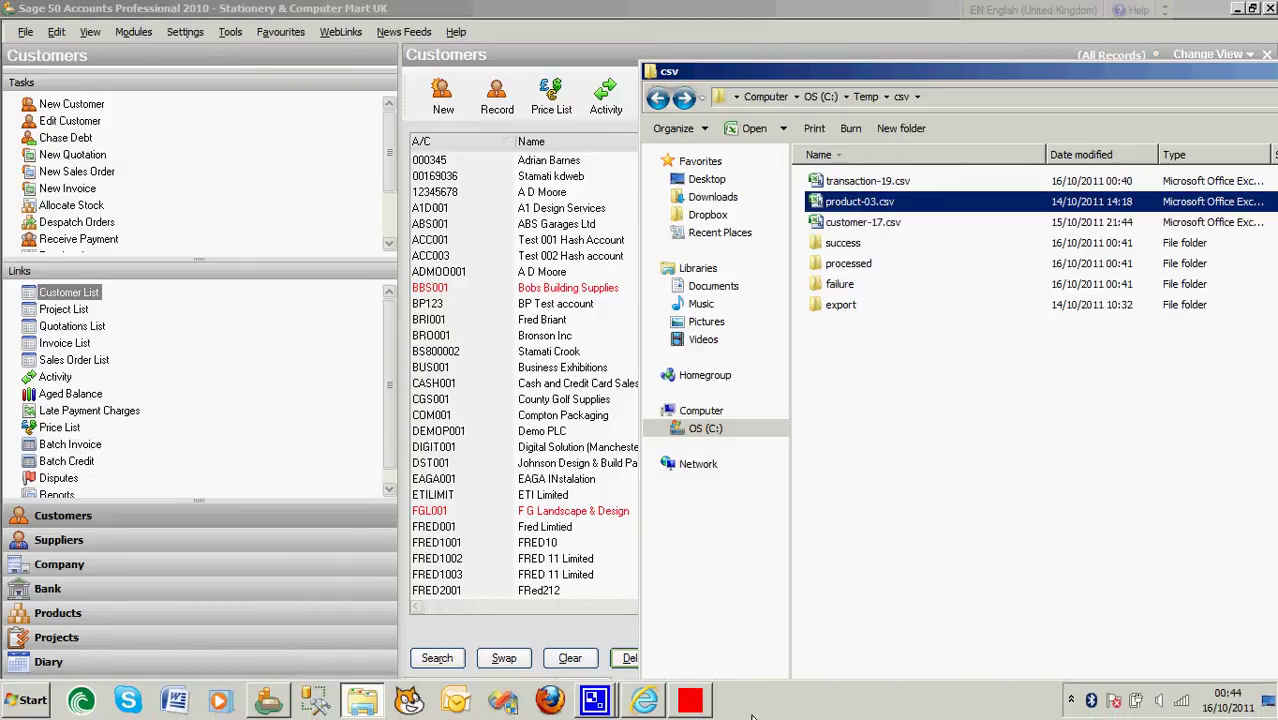
left_click(692, 702)
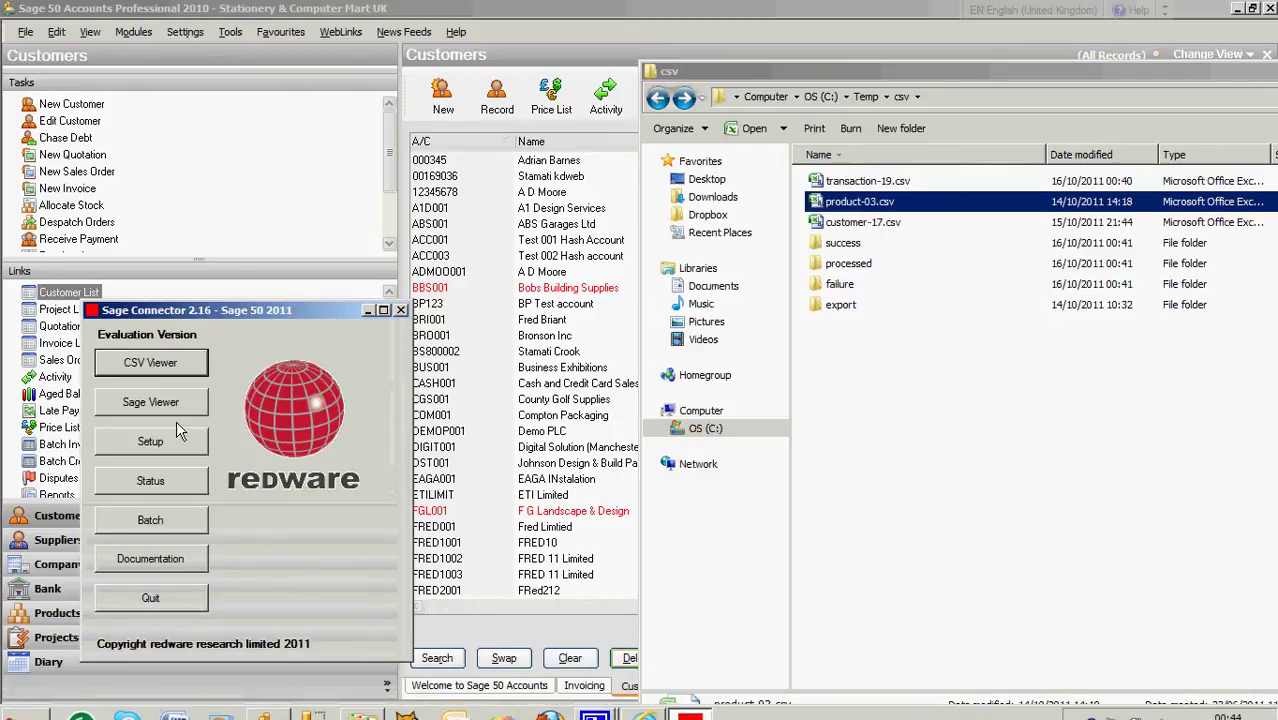
left_click(150, 363)
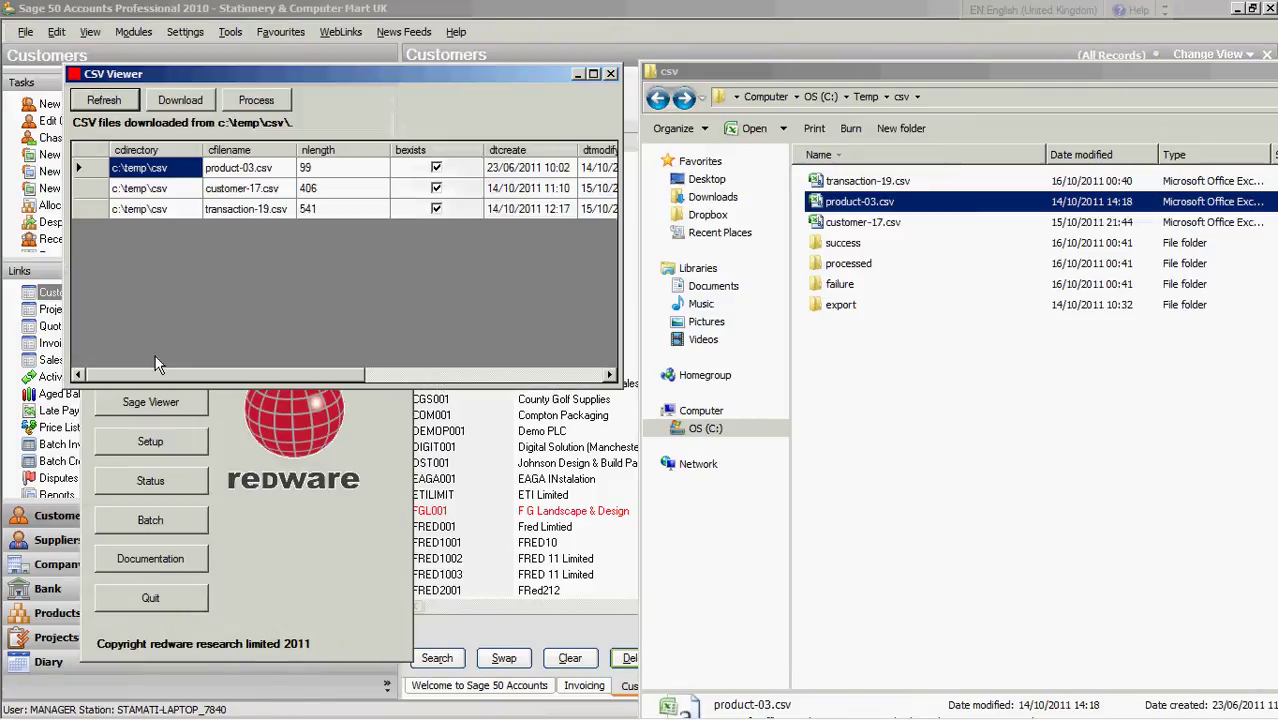
double_click(190, 173)
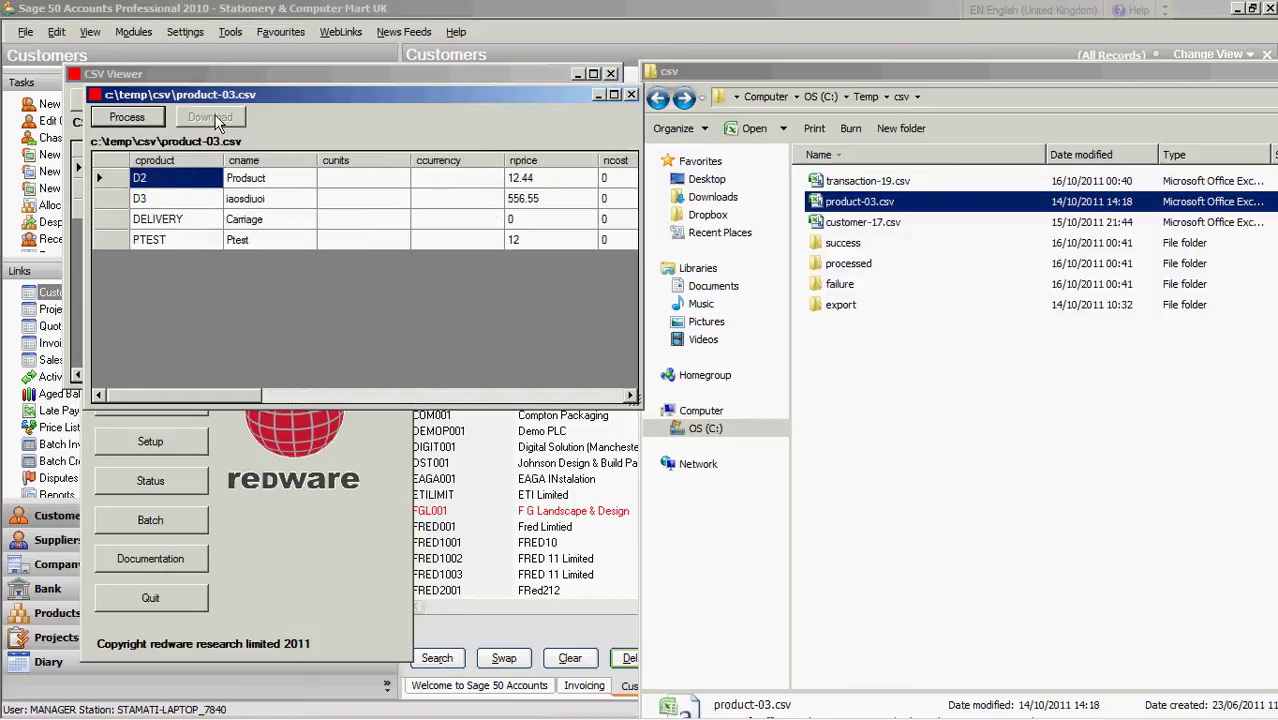
Step: Move and widen the product-03.csv window, examine the product codes, names and prices, and close it
left_click_drag(228, 80, 232, 334)
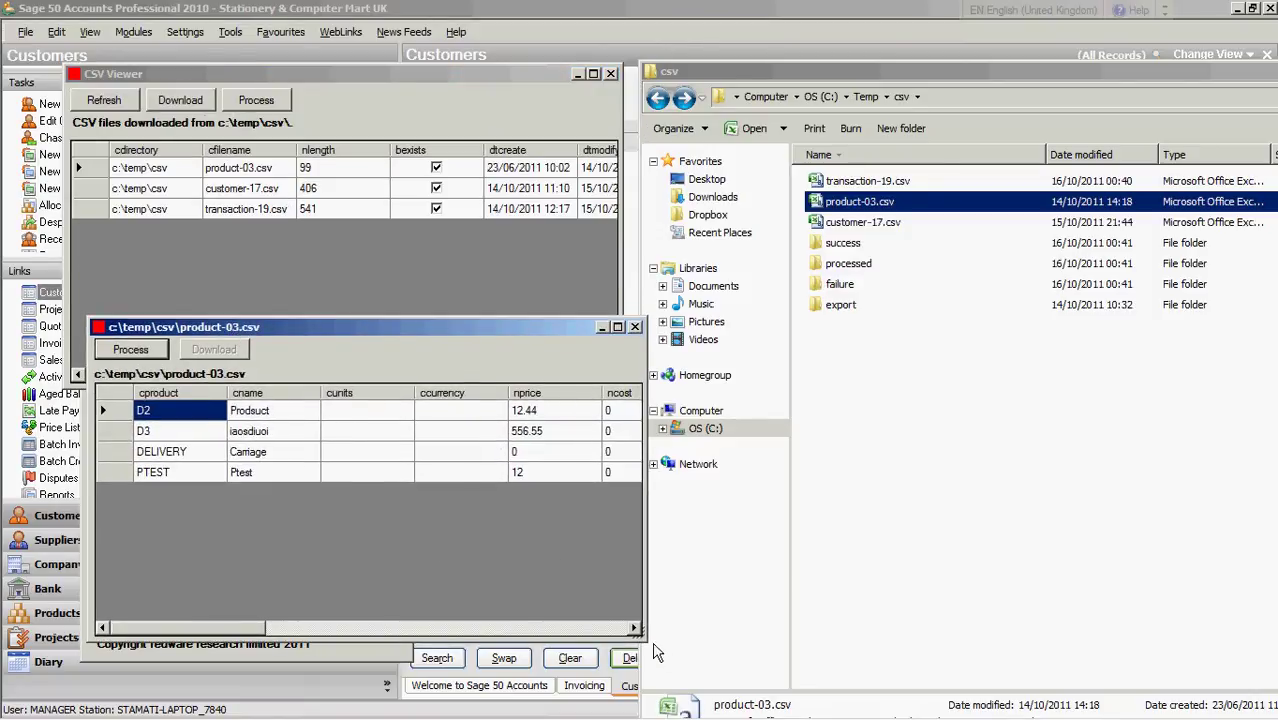
left_click_drag(645, 640, 958, 568)
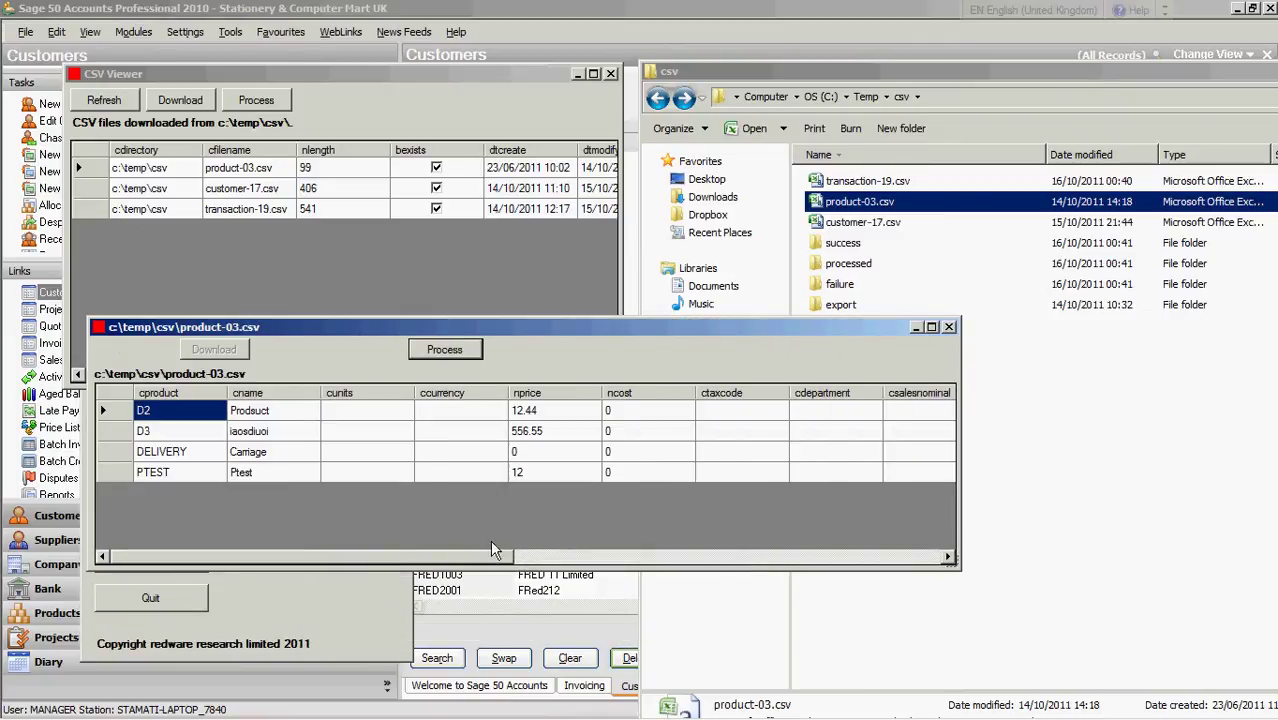
left_click(178, 410)
left_click(179, 449)
left_click(247, 413)
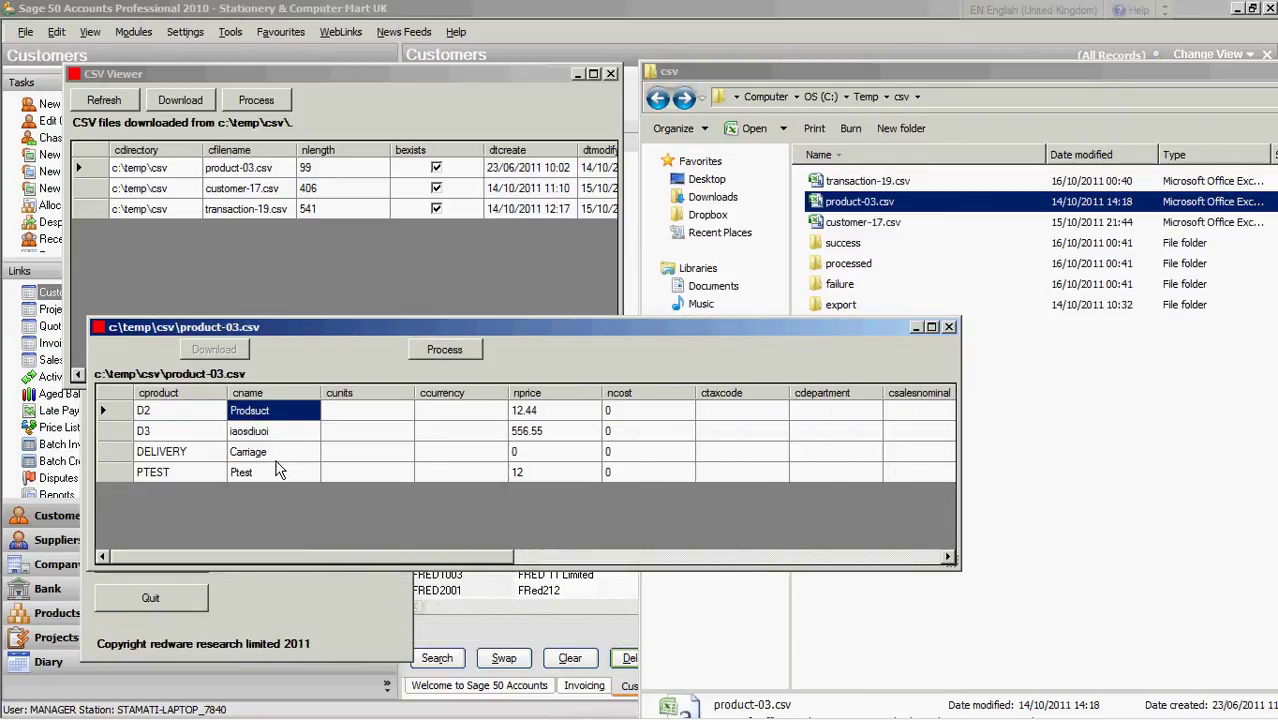
left_click(556, 414)
left_click(555, 452)
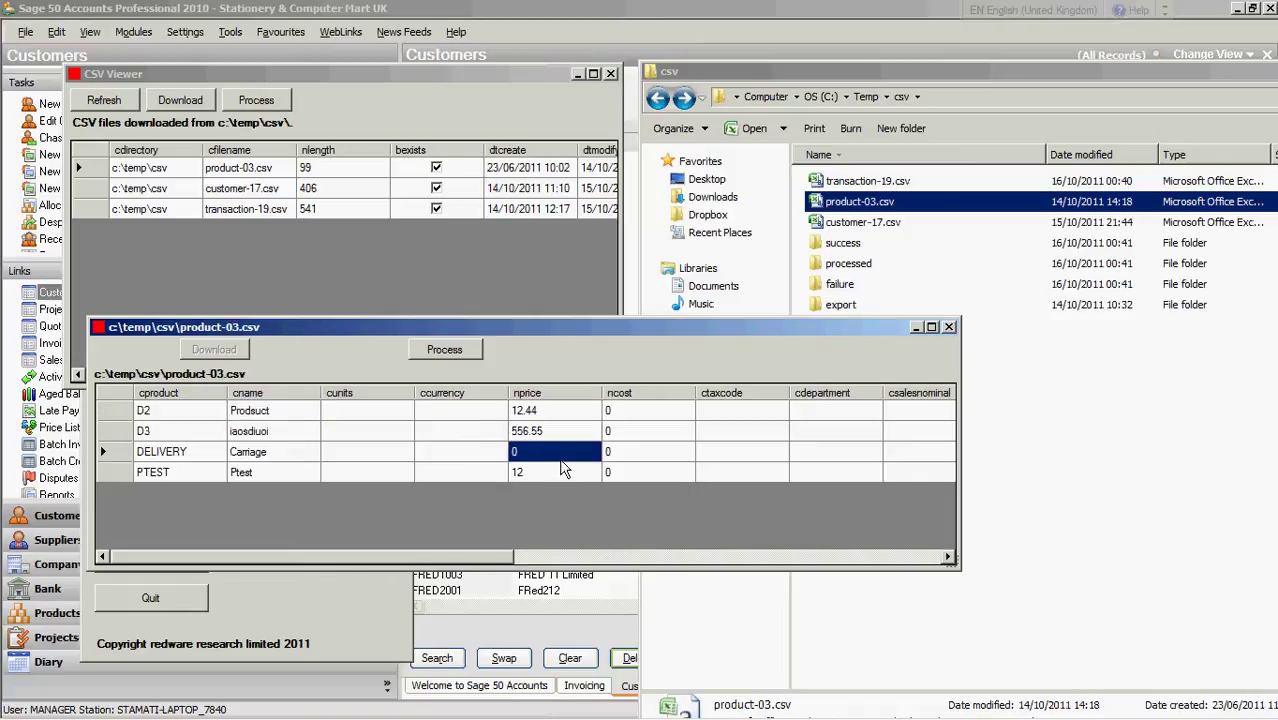
mouse_move(497, 561)
left_mouse_down()
mouse_move(893, 557)
mouse_move(497, 558)
left_mouse_up()
double_click(100, 327)
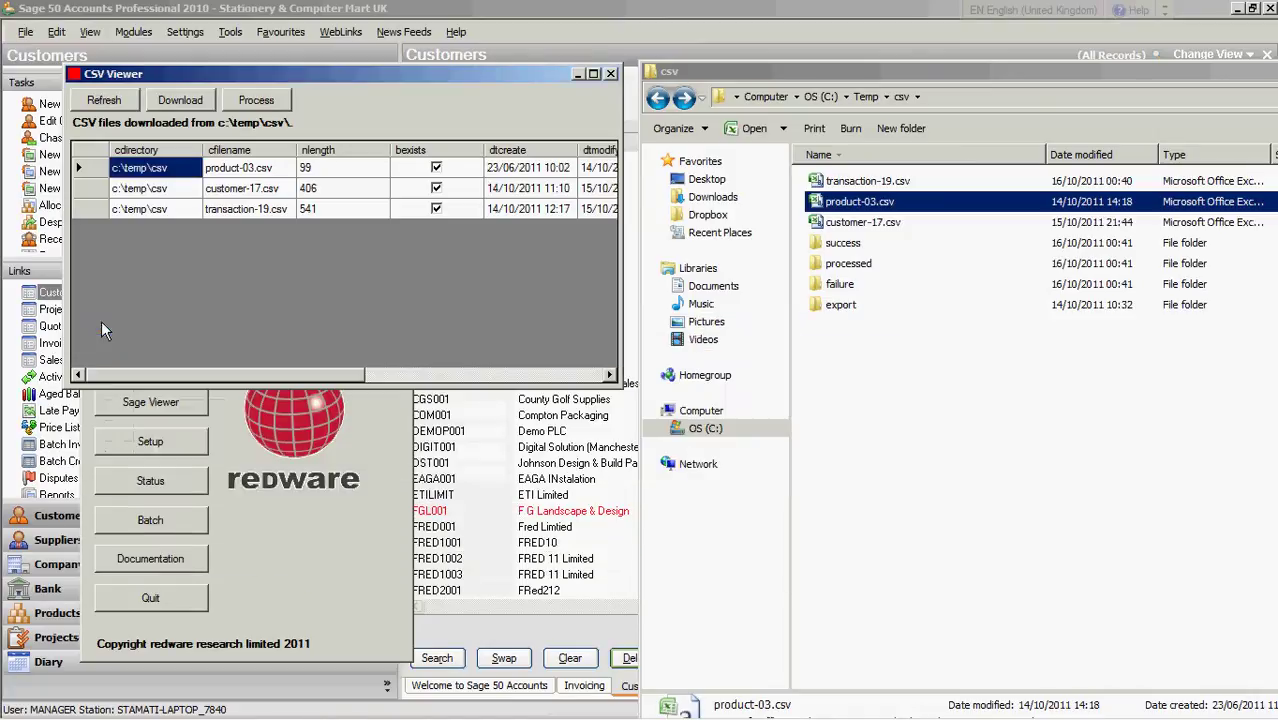
Step: Open customer-17.csv in the CSV Viewer, widen the caddress column to examine the addresses and remaining fields, and close the file
double_click(140, 190)
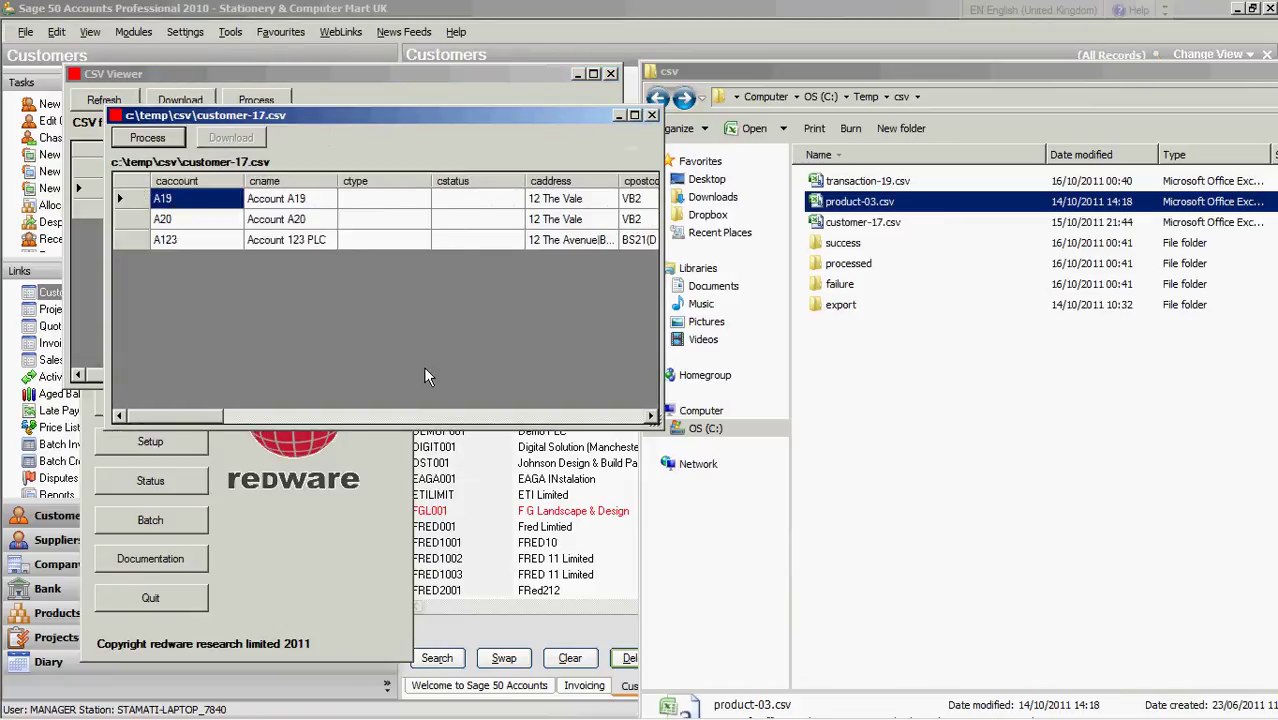
left_click(200, 245)
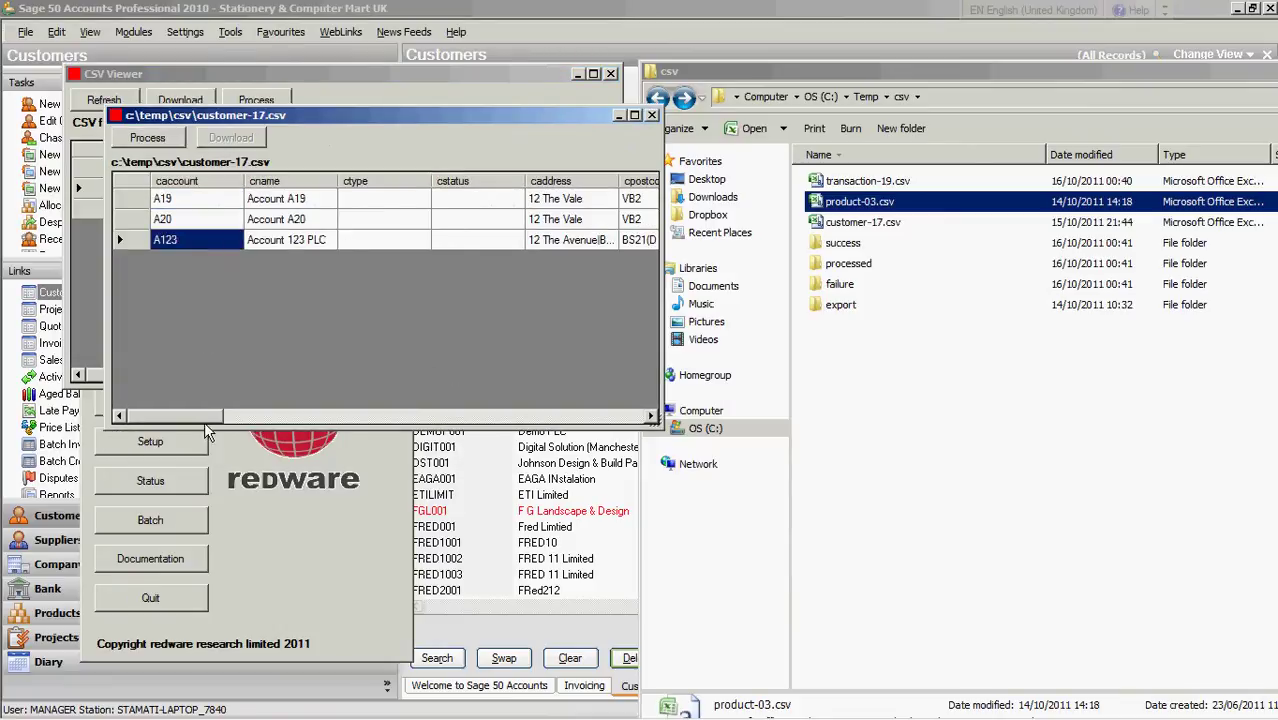
left_click_drag(206, 417, 272, 417)
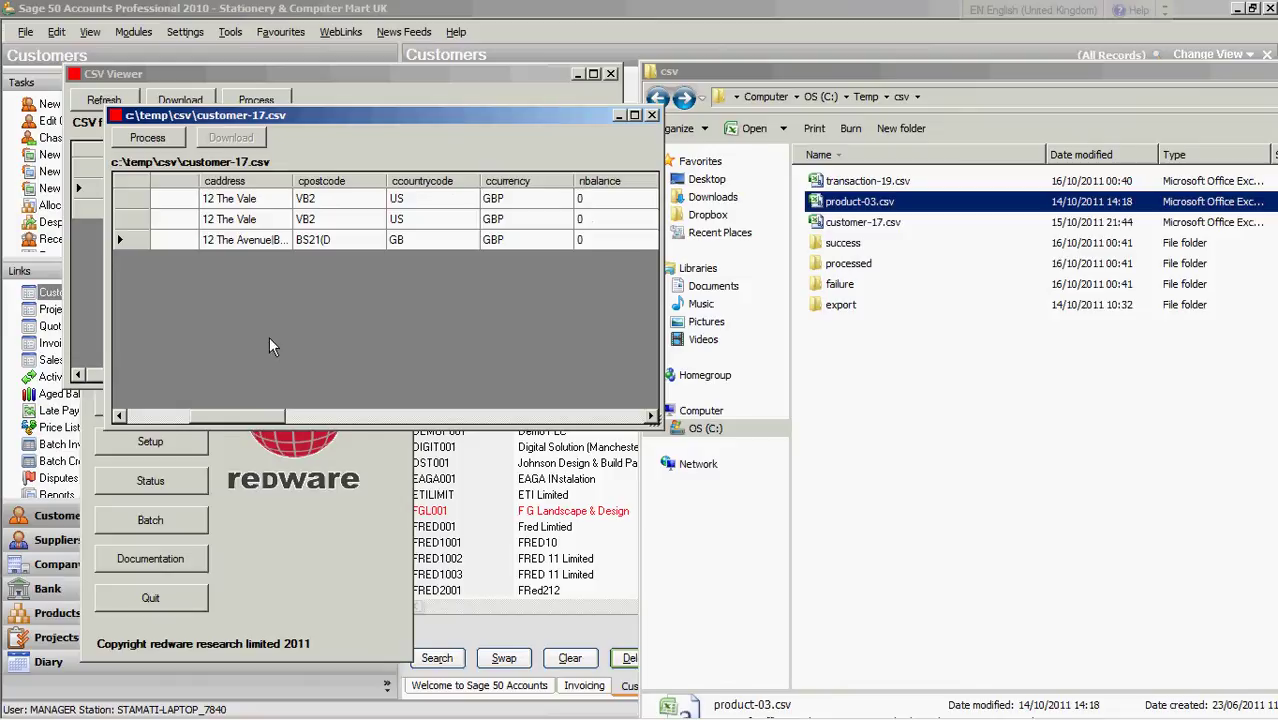
left_click_drag(292, 181, 546, 181)
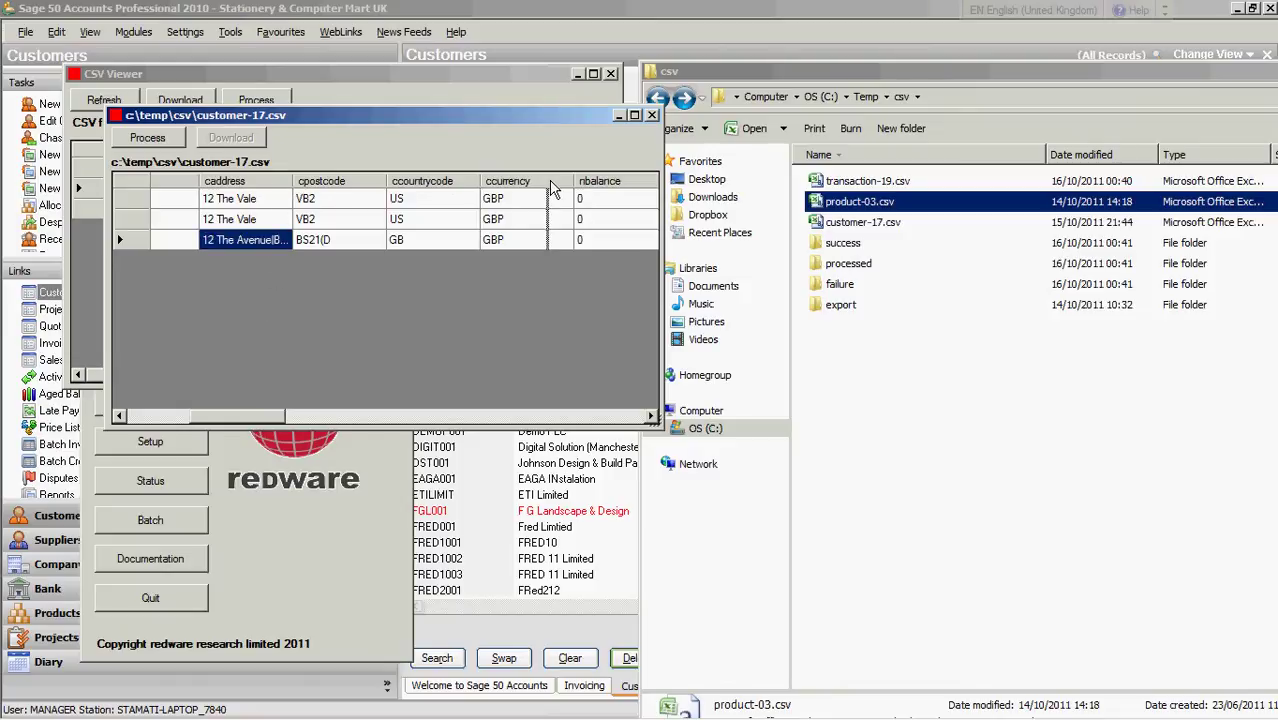
left_click(392, 240)
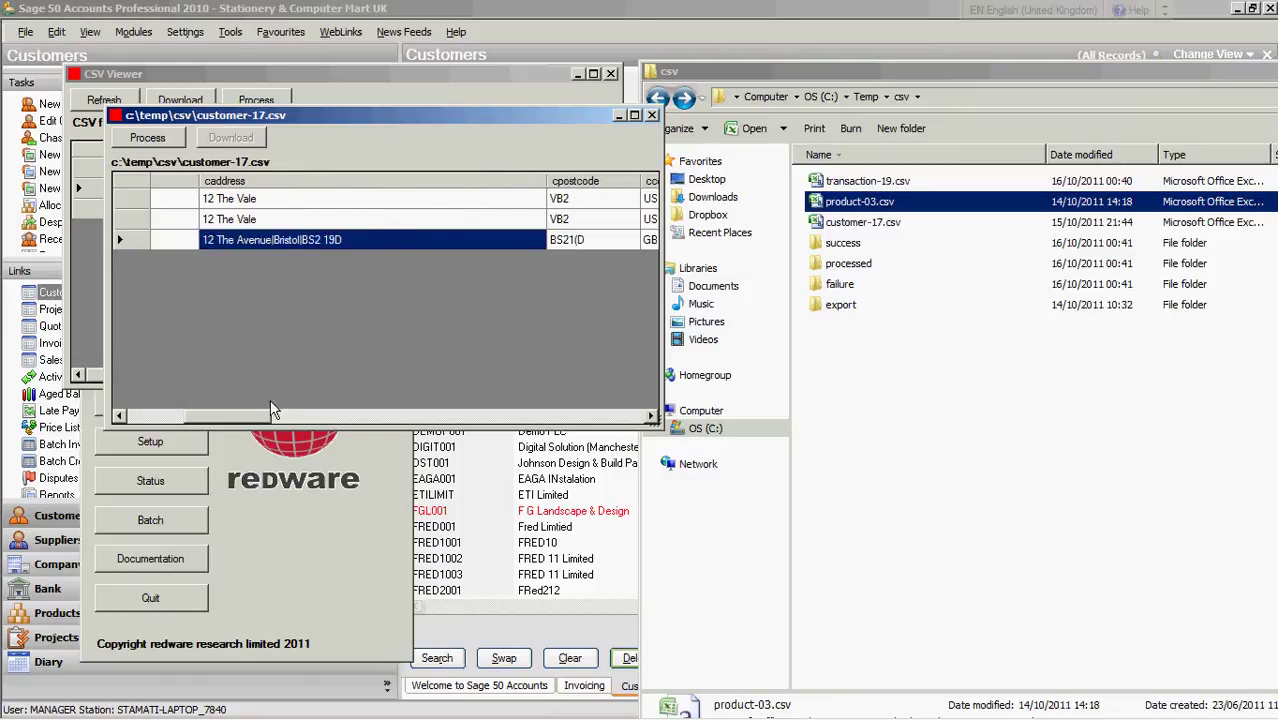
left_click_drag(270, 406, 298, 412)
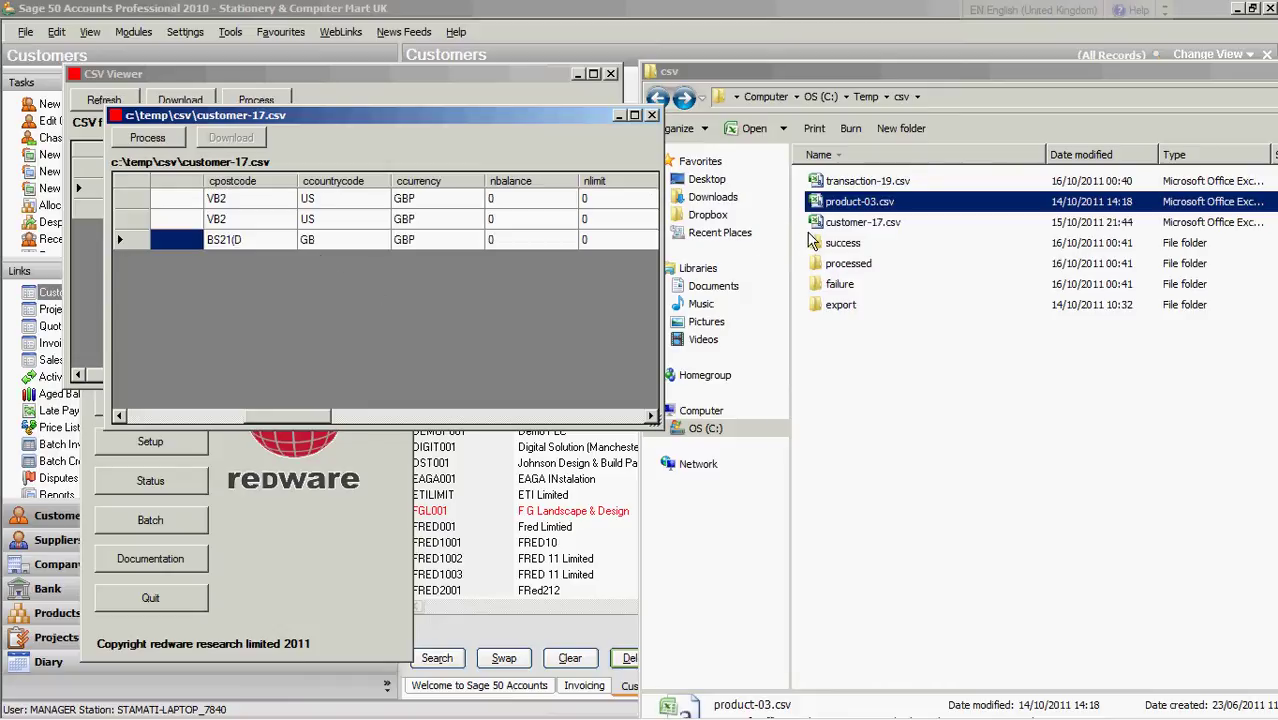
double_click(117, 116)
Step: Open transaction-19.csv in a widened window, examine its transaction types, tax point dates and remaining columns, and close the file
double_click(169, 213)
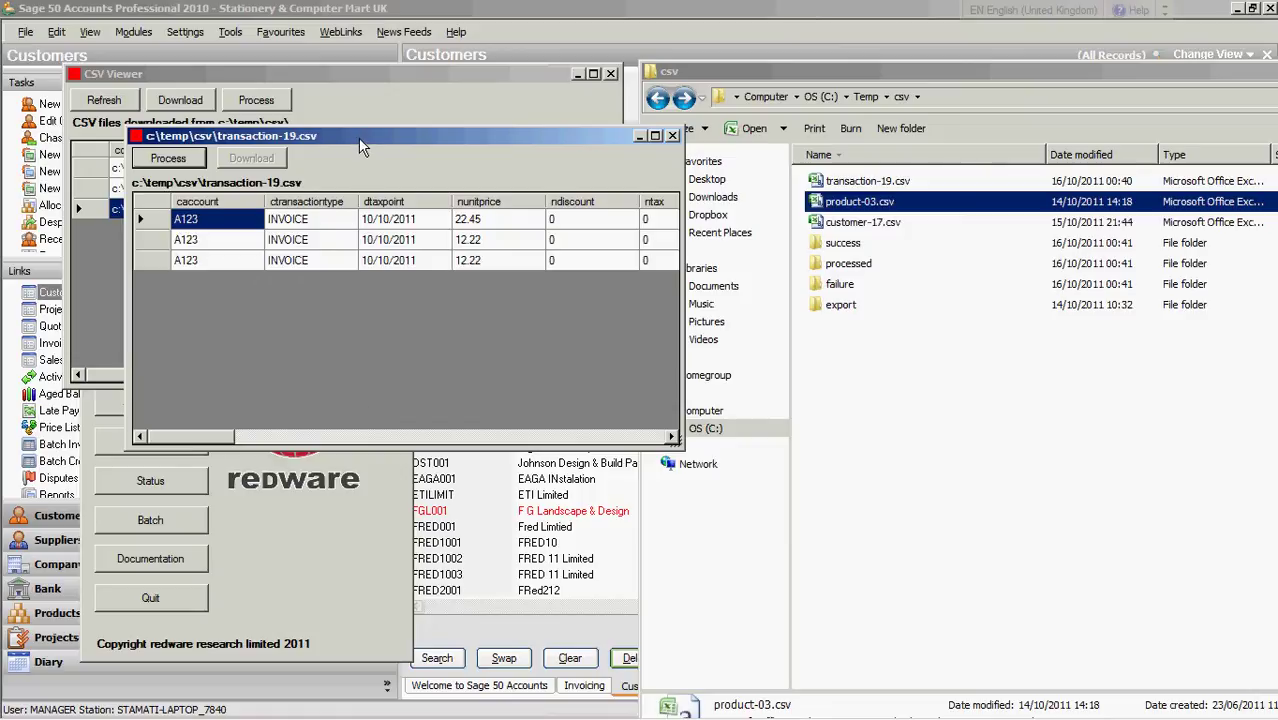
left_click_drag(362, 147, 315, 211)
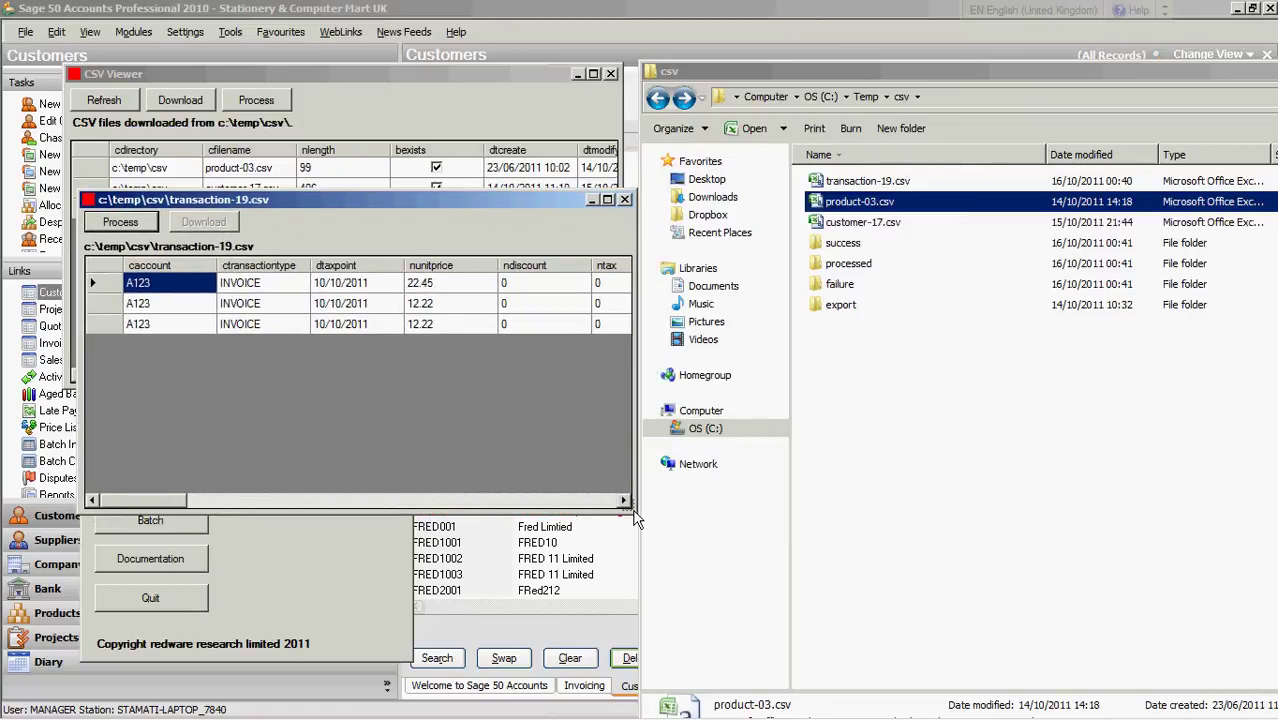
left_click_drag(636, 518, 1156, 510)
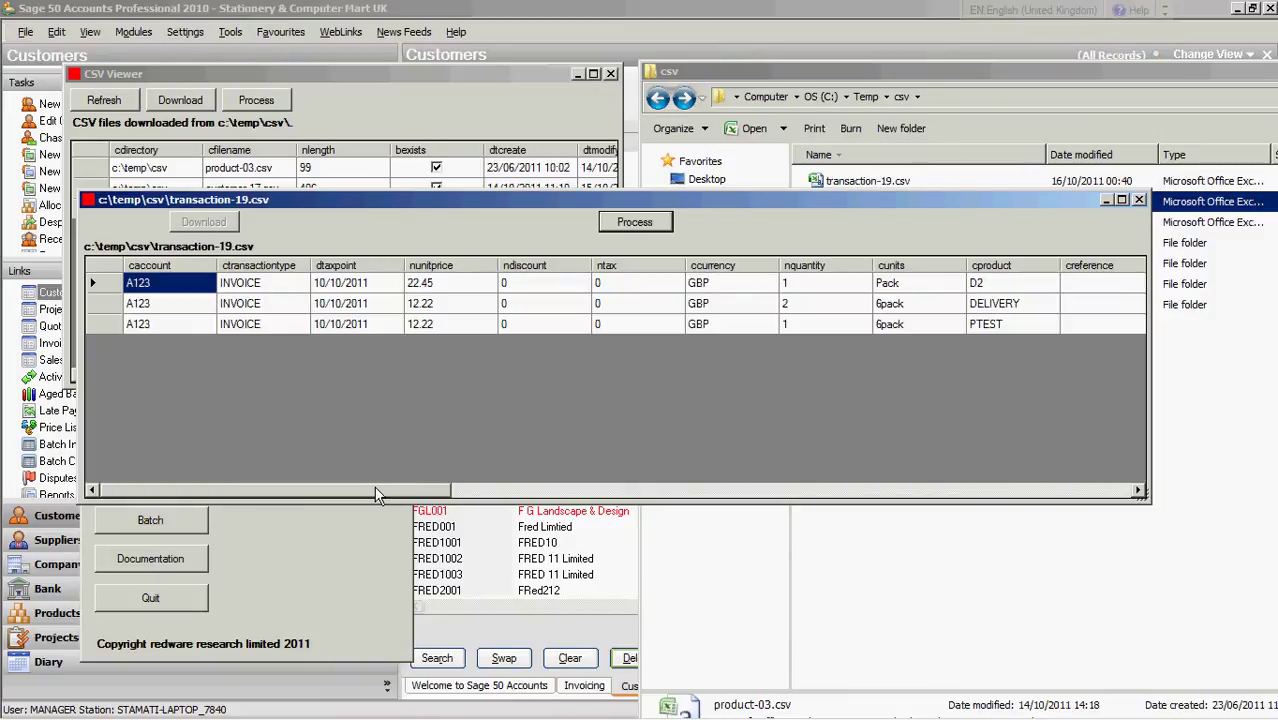
left_click(250, 284)
left_click(238, 303)
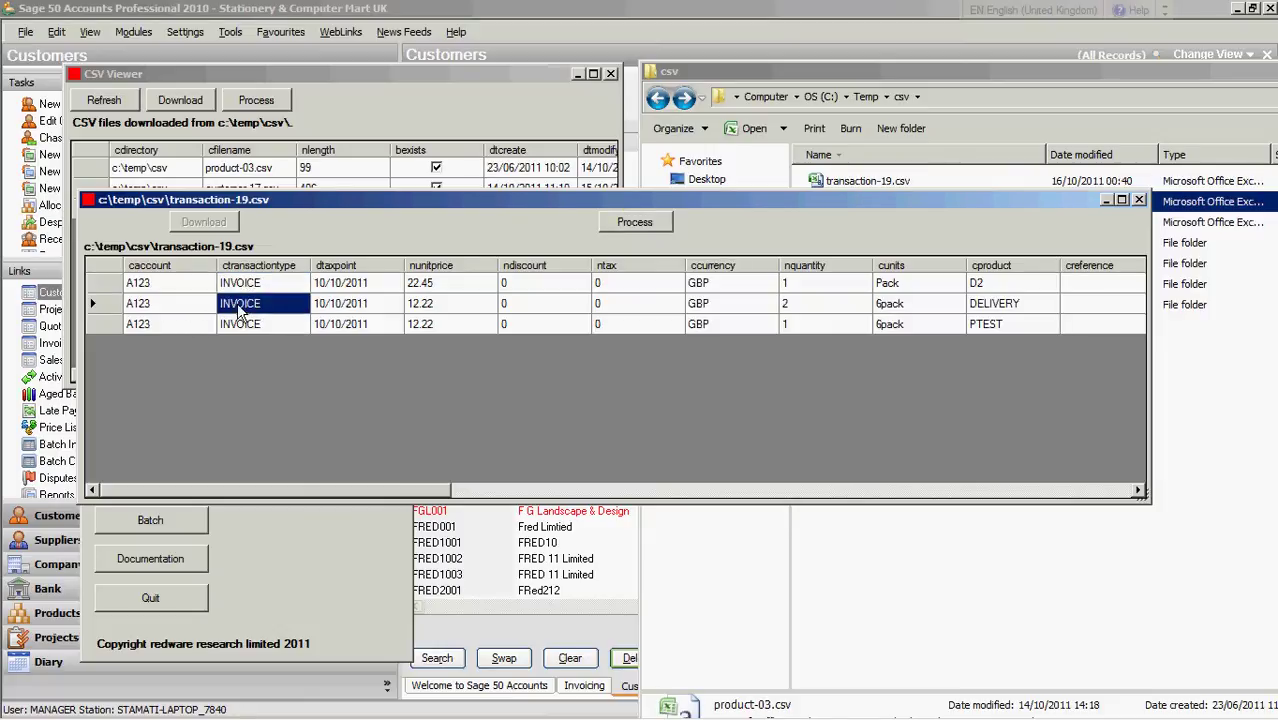
left_click(240, 322)
left_click(386, 288)
left_click(389, 306)
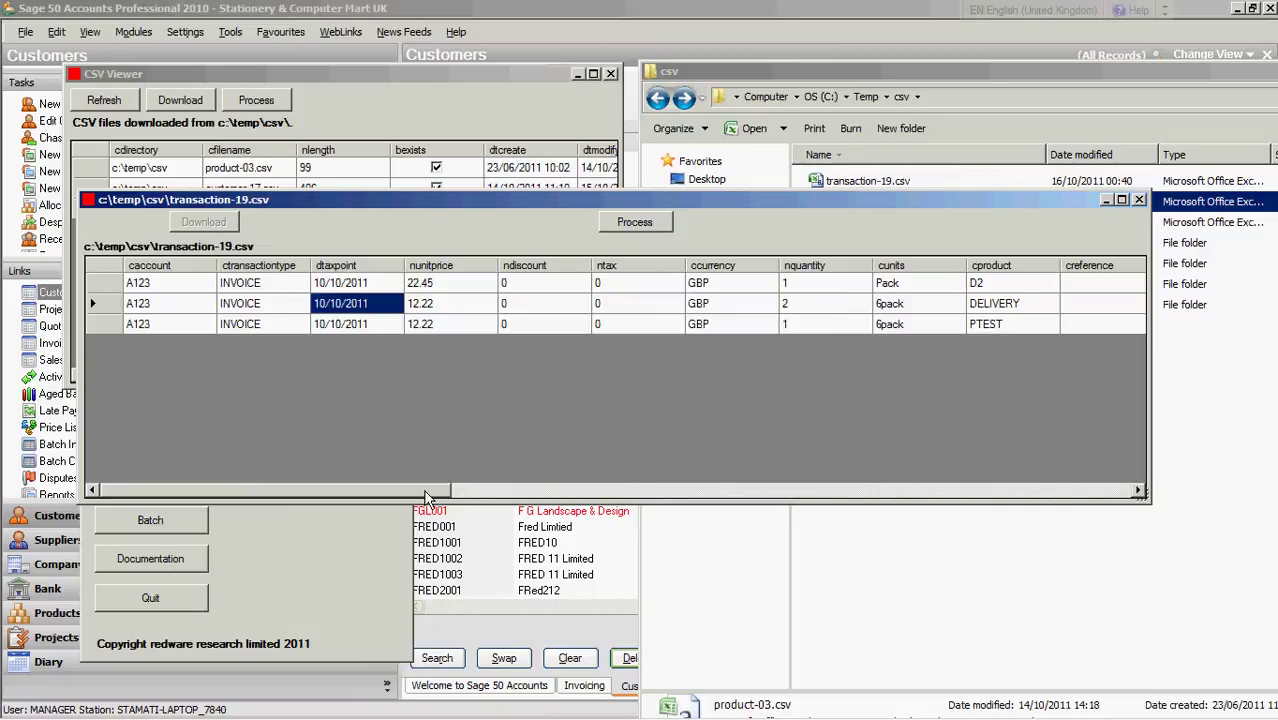
left_click_drag(425, 492, 1105, 488)
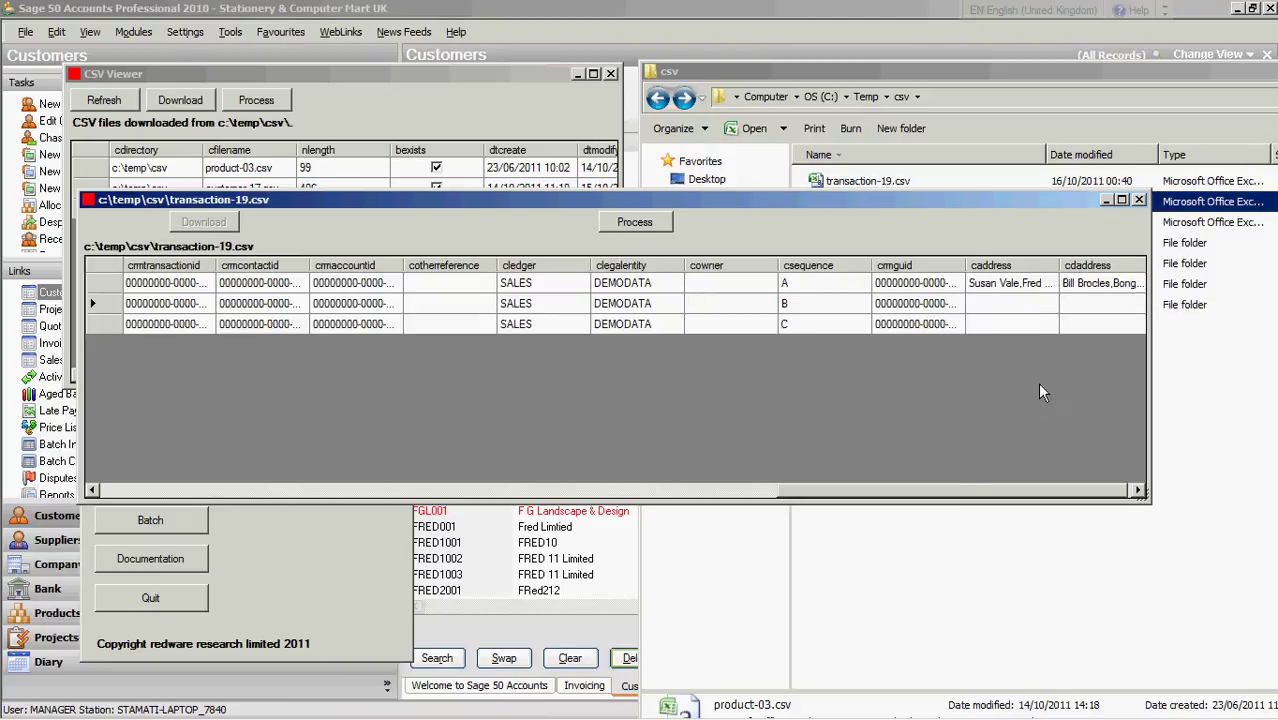
left_click_drag(821, 491, 136, 490)
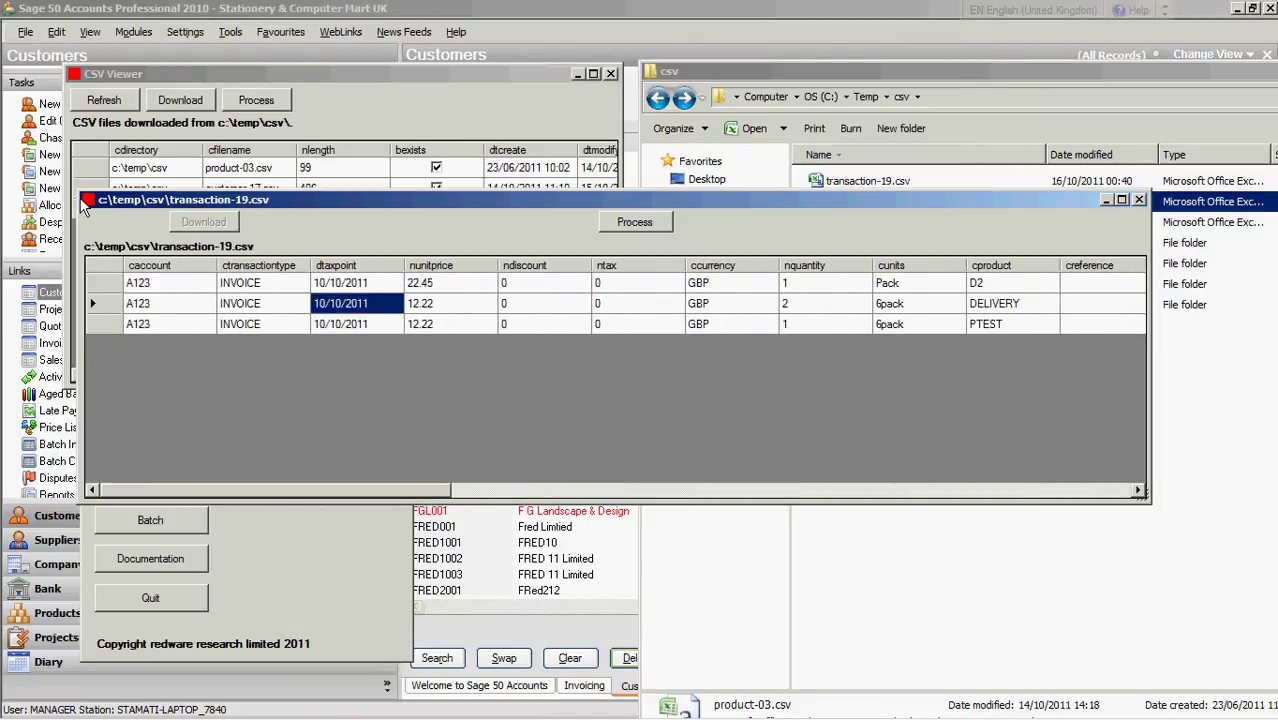
left_click(86, 202)
Step: Show the Sage Connector Status window and place it beside the CSV Viewer
left_click(140, 324)
left_click(152, 442)
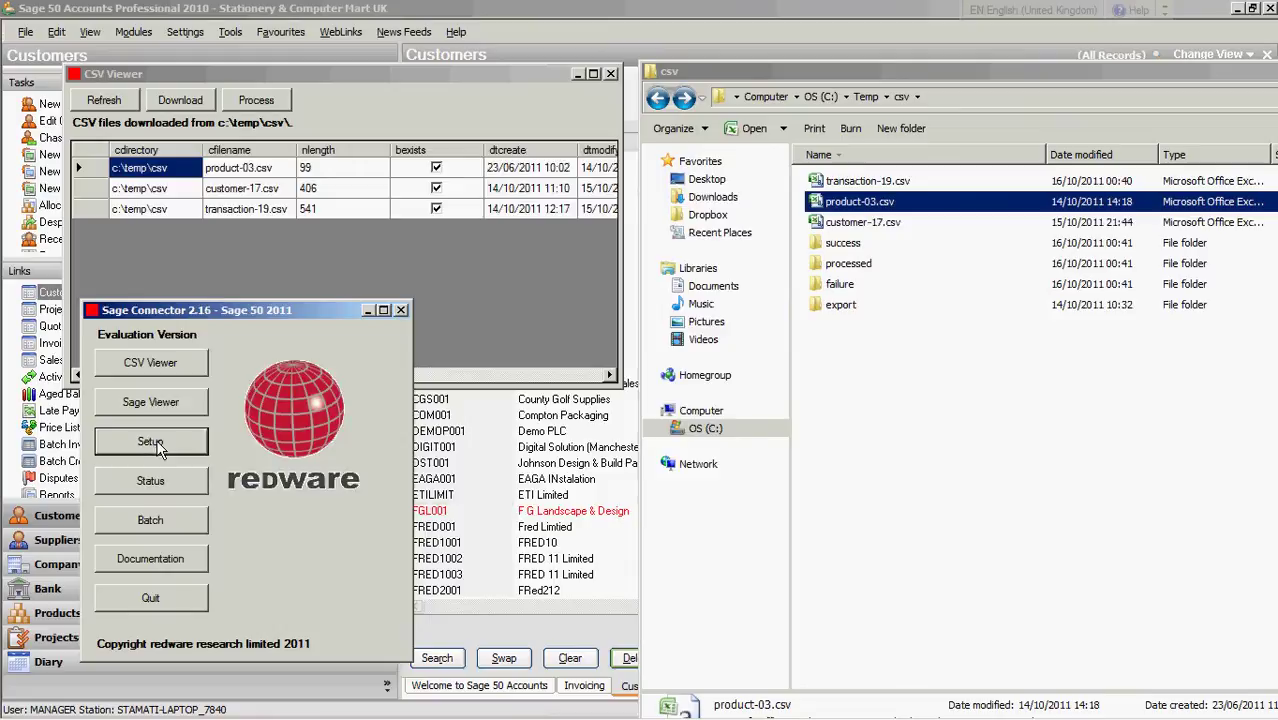
double_click(160, 156)
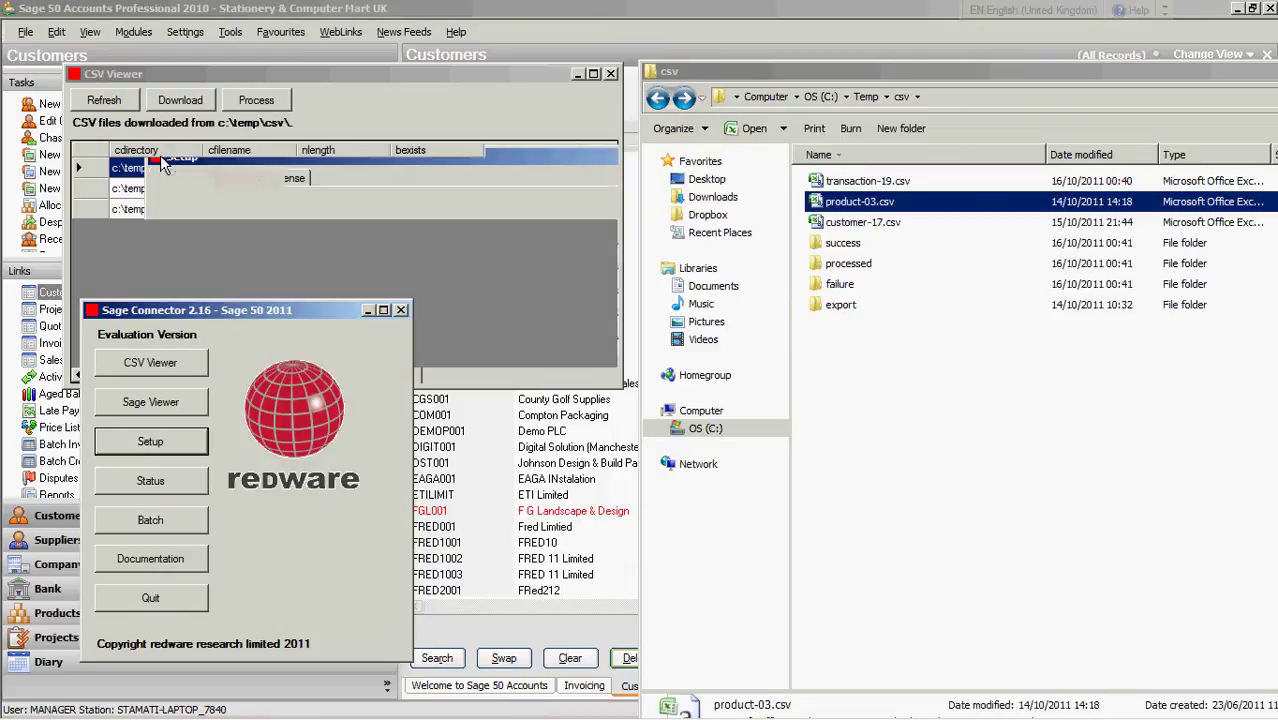
left_click(172, 484)
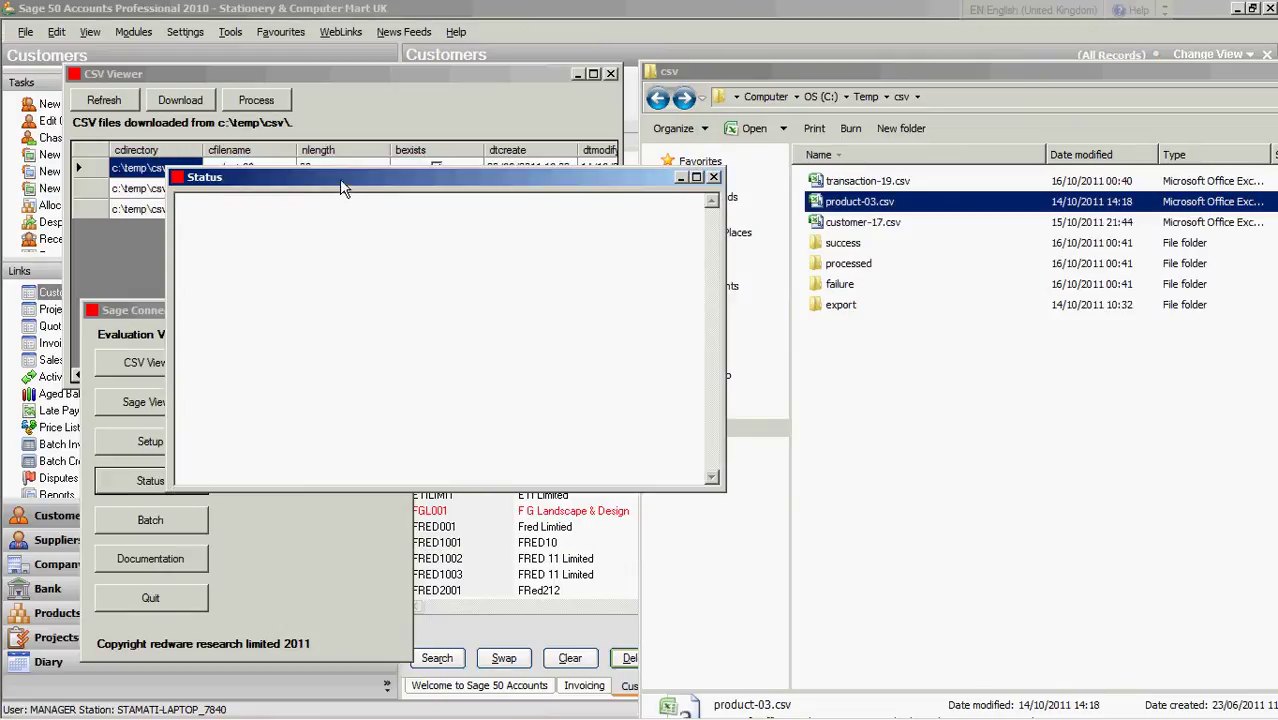
left_click_drag(336, 180, 858, 200)
Step: Process all three CSV files listed in the CSV Viewer into Sage 50 and confirm the import
left_click(260, 104)
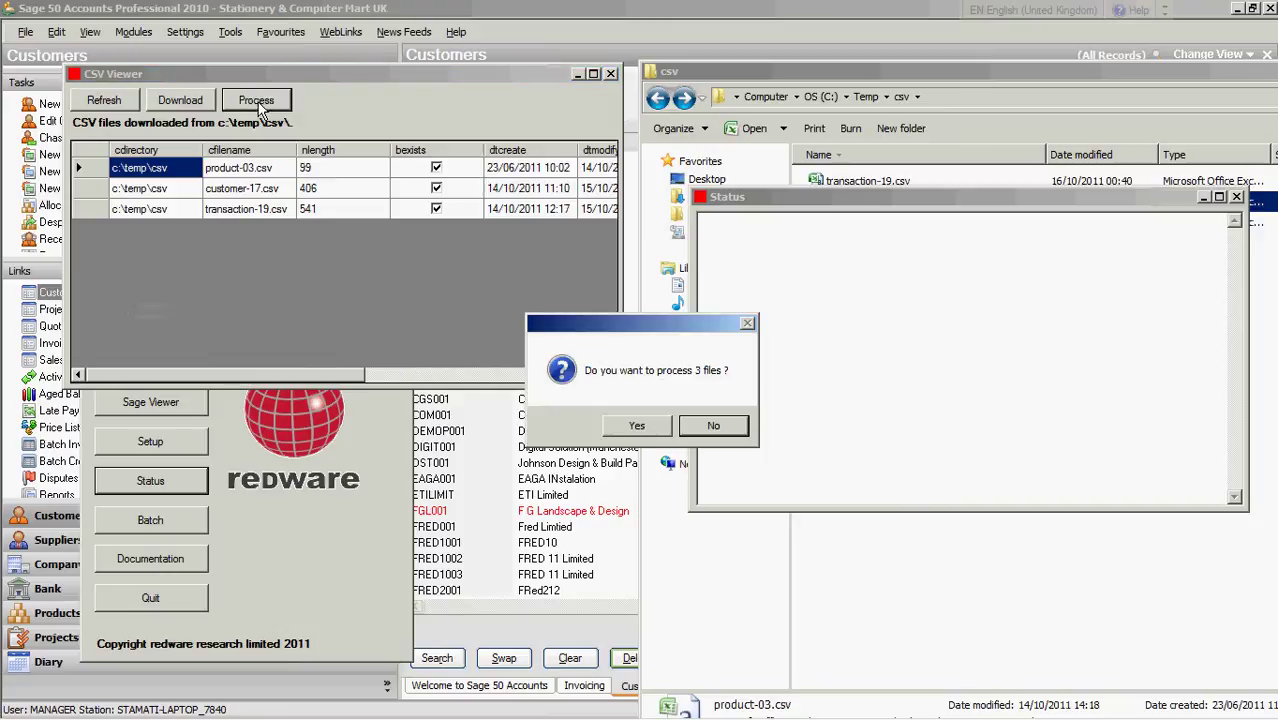
left_click(641, 428)
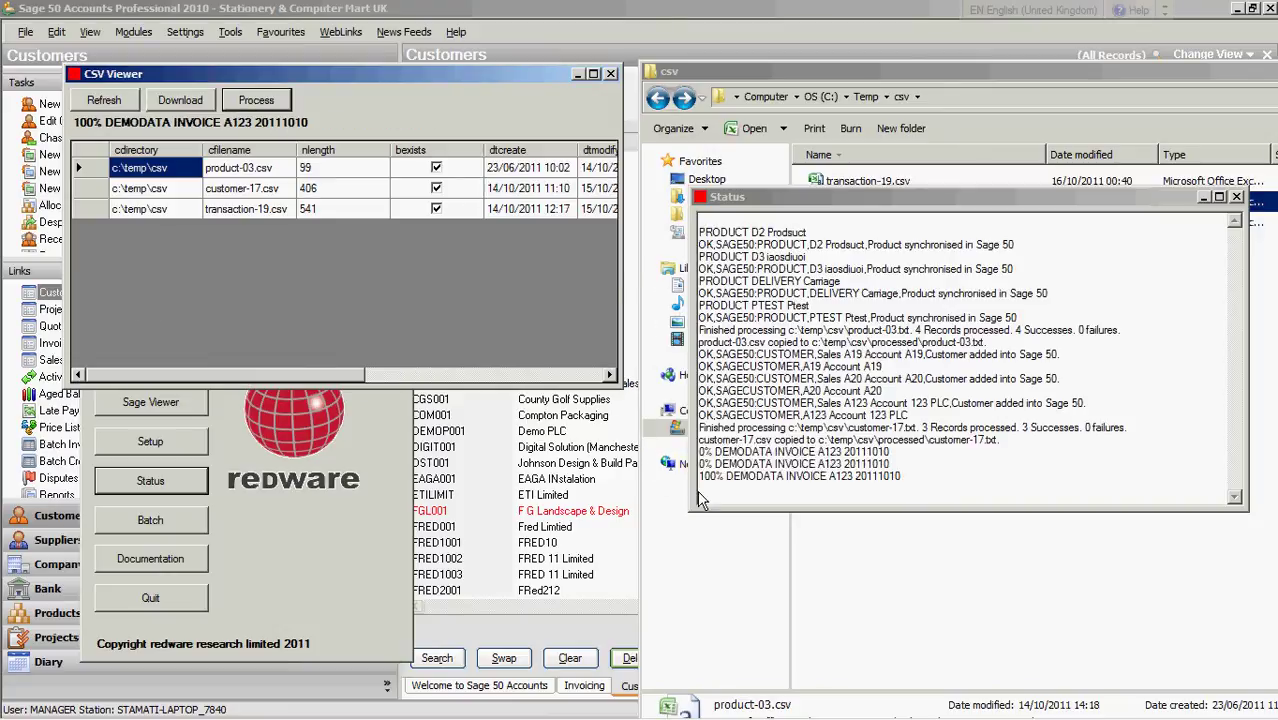
Step: Examine the Status log entries for the imported invoice and the customers added into Sage 50, highlighting the relevant lines
left_click(720, 455)
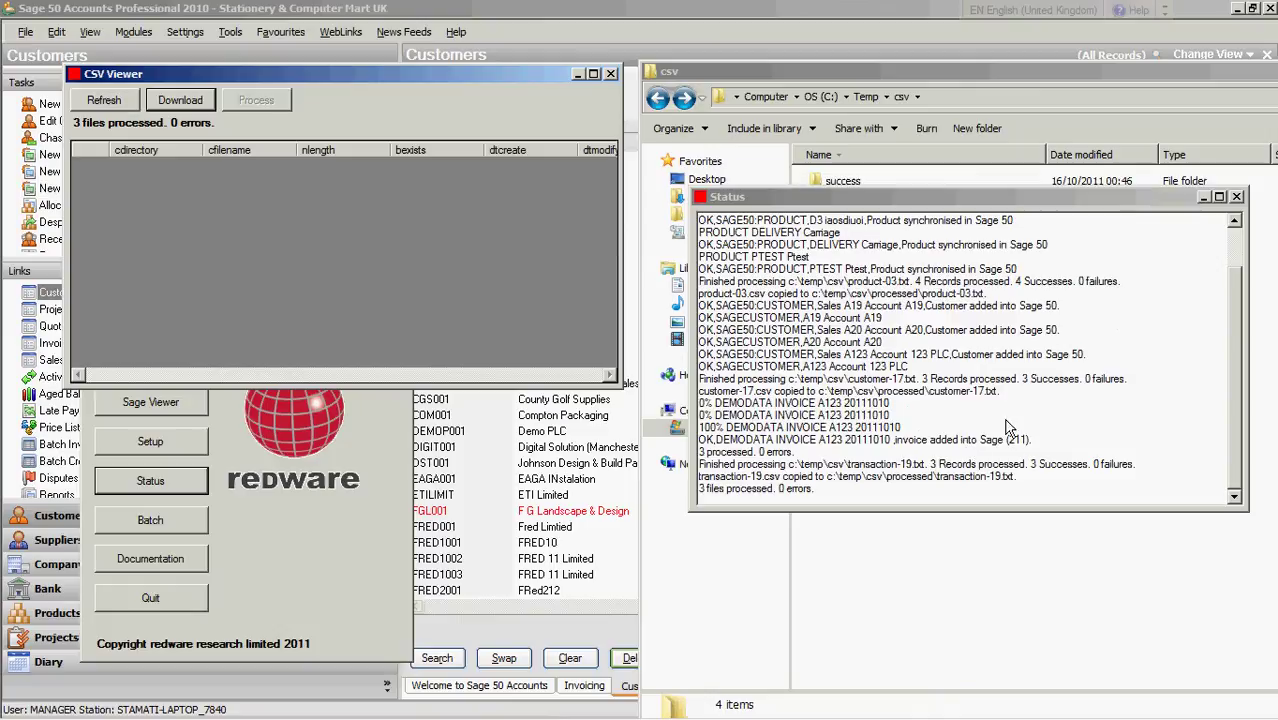
left_click_drag(1036, 442, 703, 446)
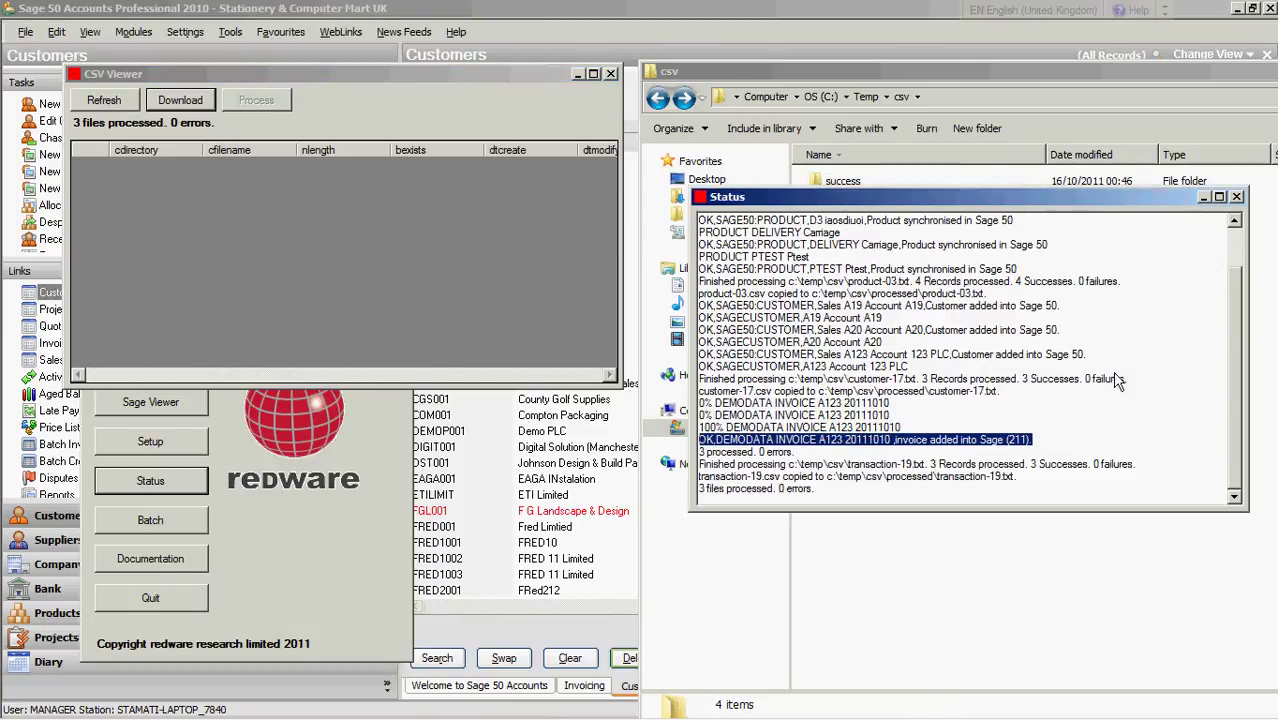
left_click_drag(1088, 355, 785, 409)
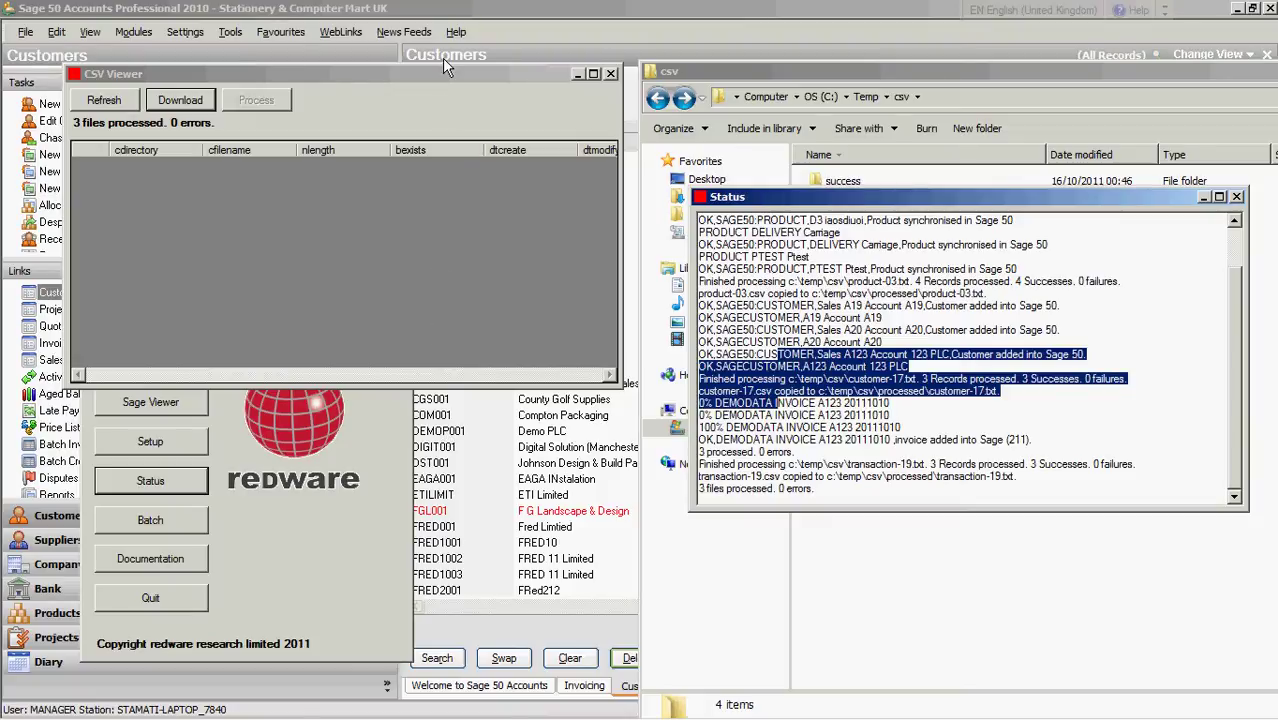
Step: Switch to Sage 50 Accounts, refresh the customer list sorted by ascending account code, examine the Account 123 PLC record and close it
left_click(452, 14)
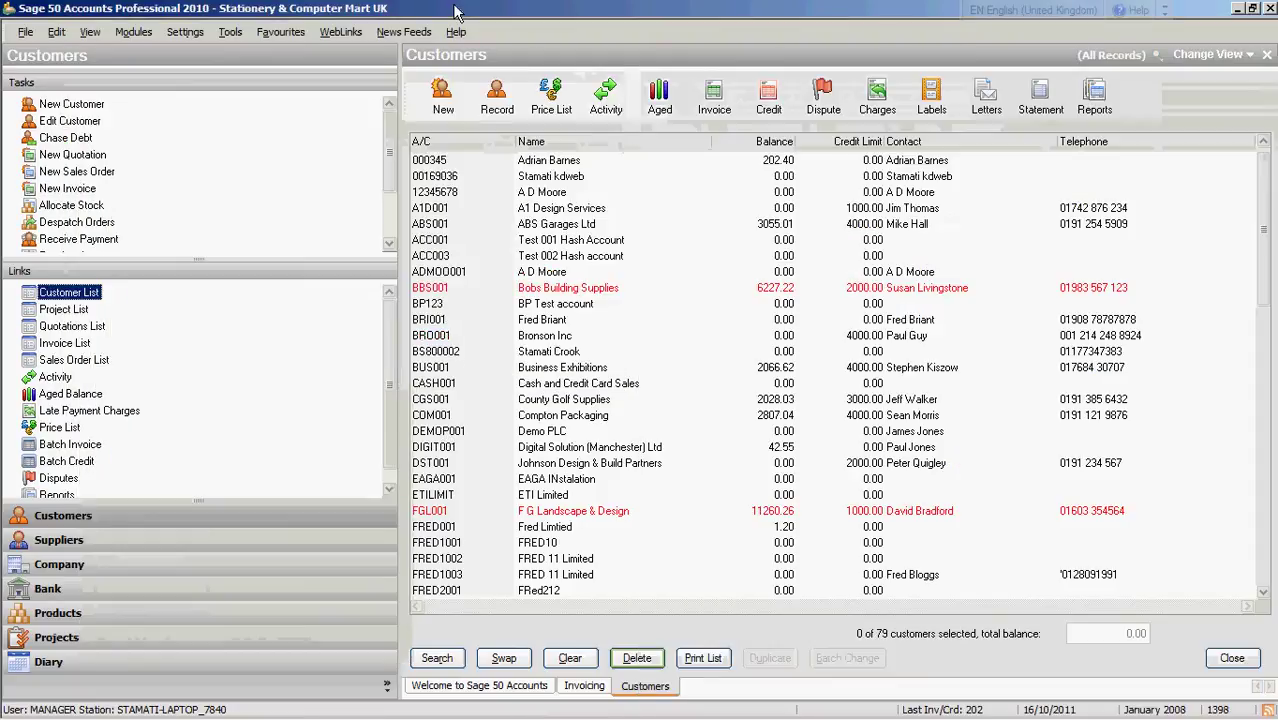
left_click(443, 143)
left_click(443, 143)
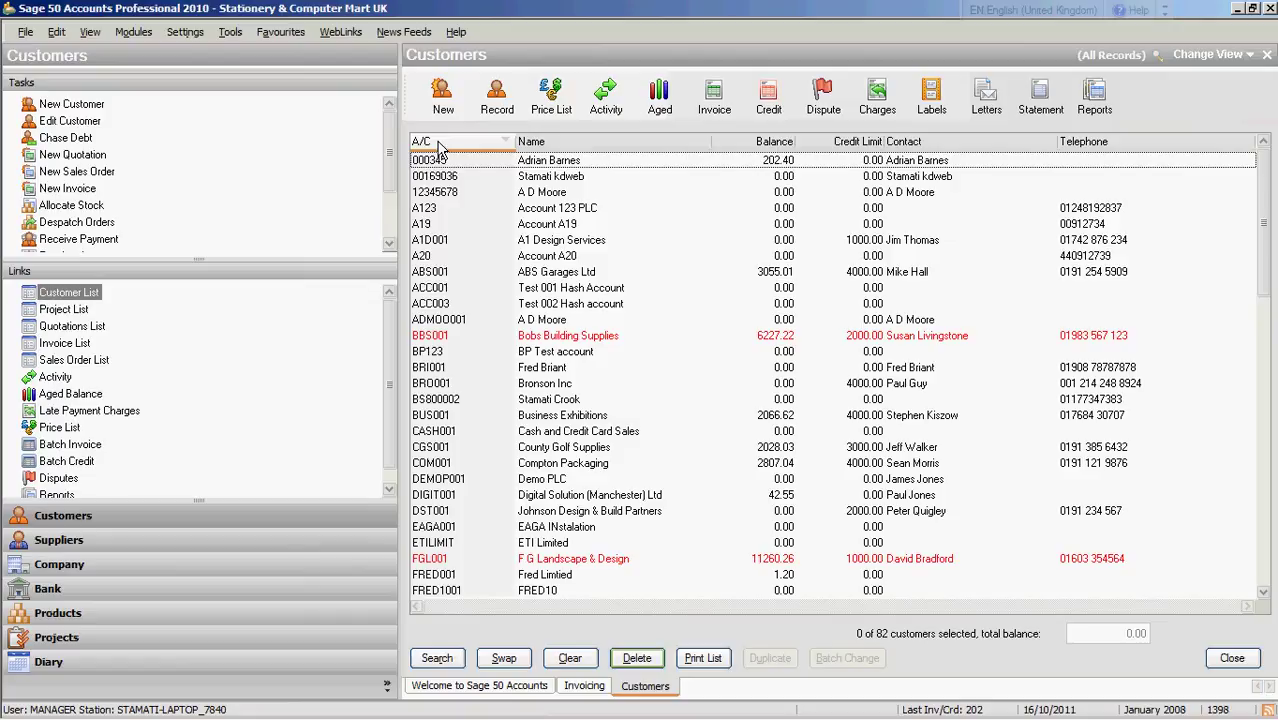
double_click(433, 209)
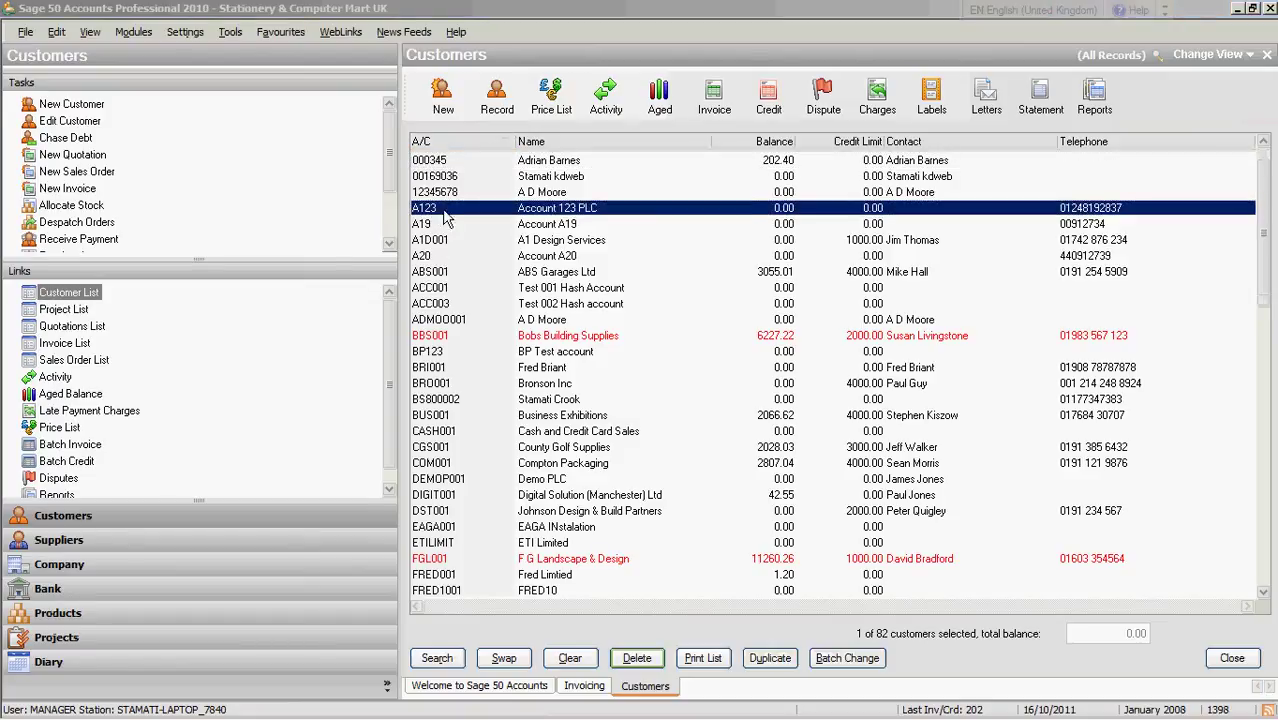
left_click(484, 406)
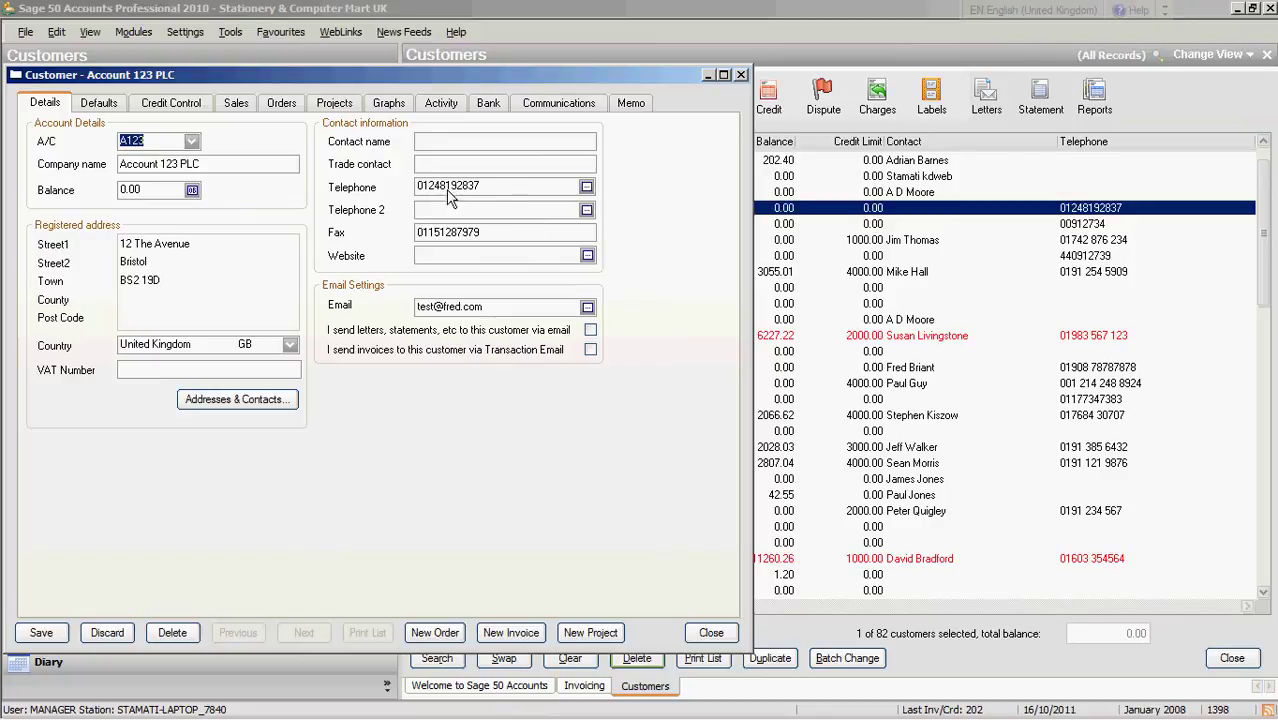
left_click(741, 75)
Step: Show the invoice list sorted by number in descending order, open the newest invoice and dismiss the account terms warning
left_click(65, 343)
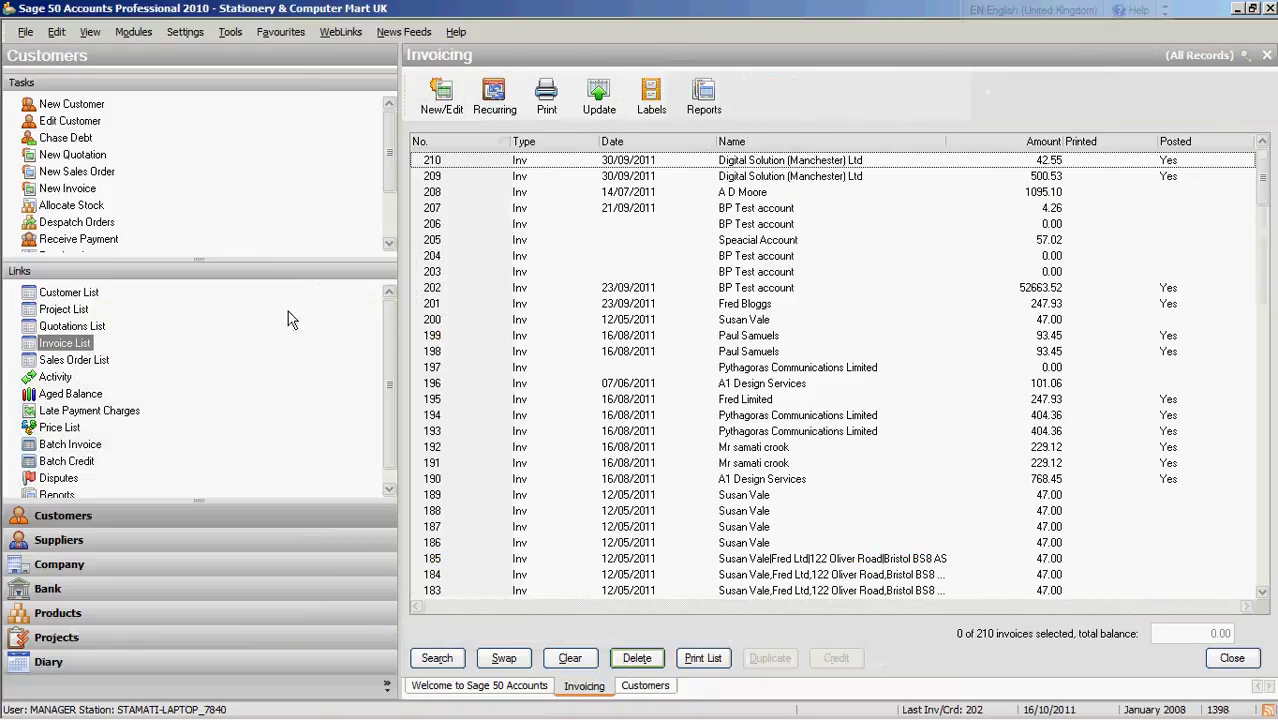
left_click(468, 145)
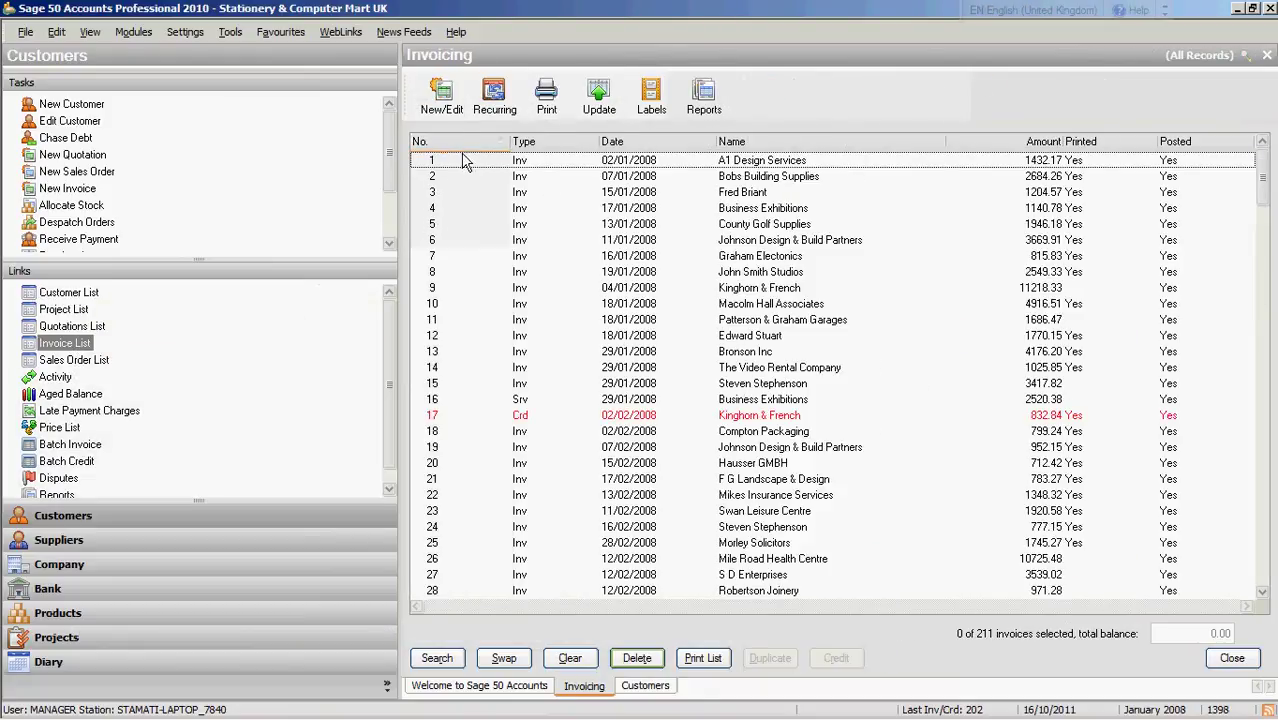
left_click(459, 141)
double_click(459, 157)
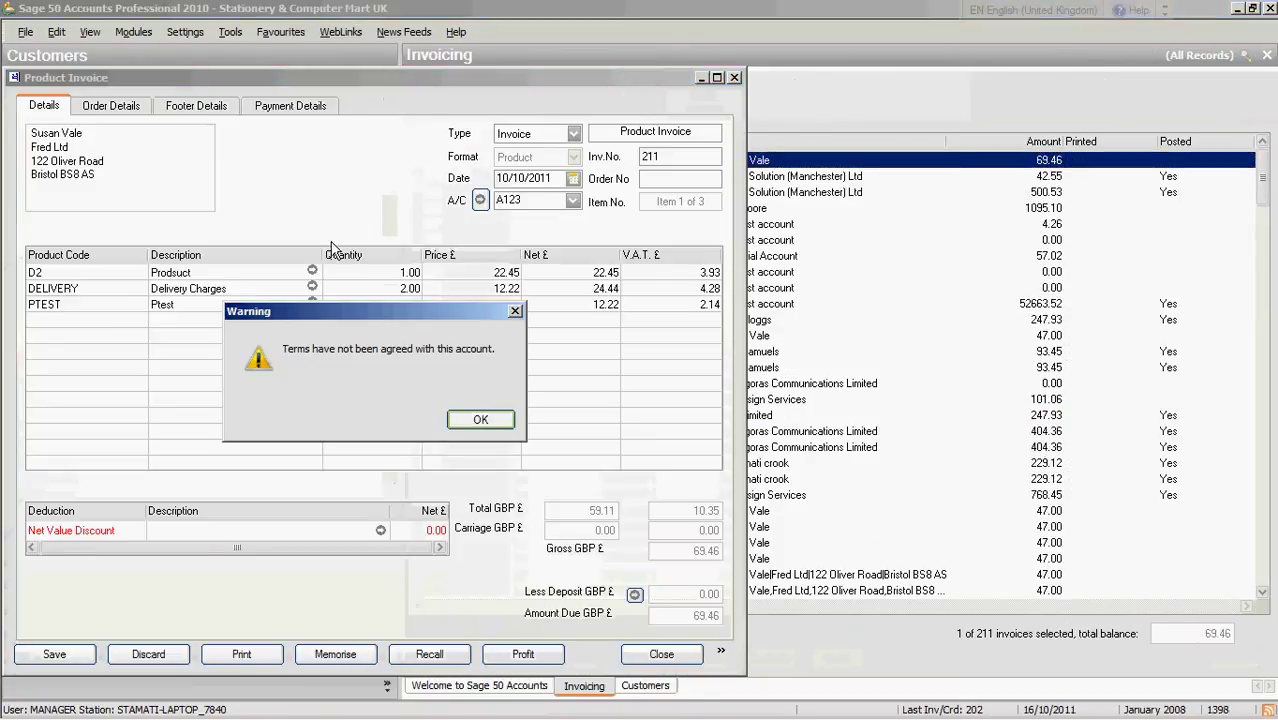
left_click(478, 420)
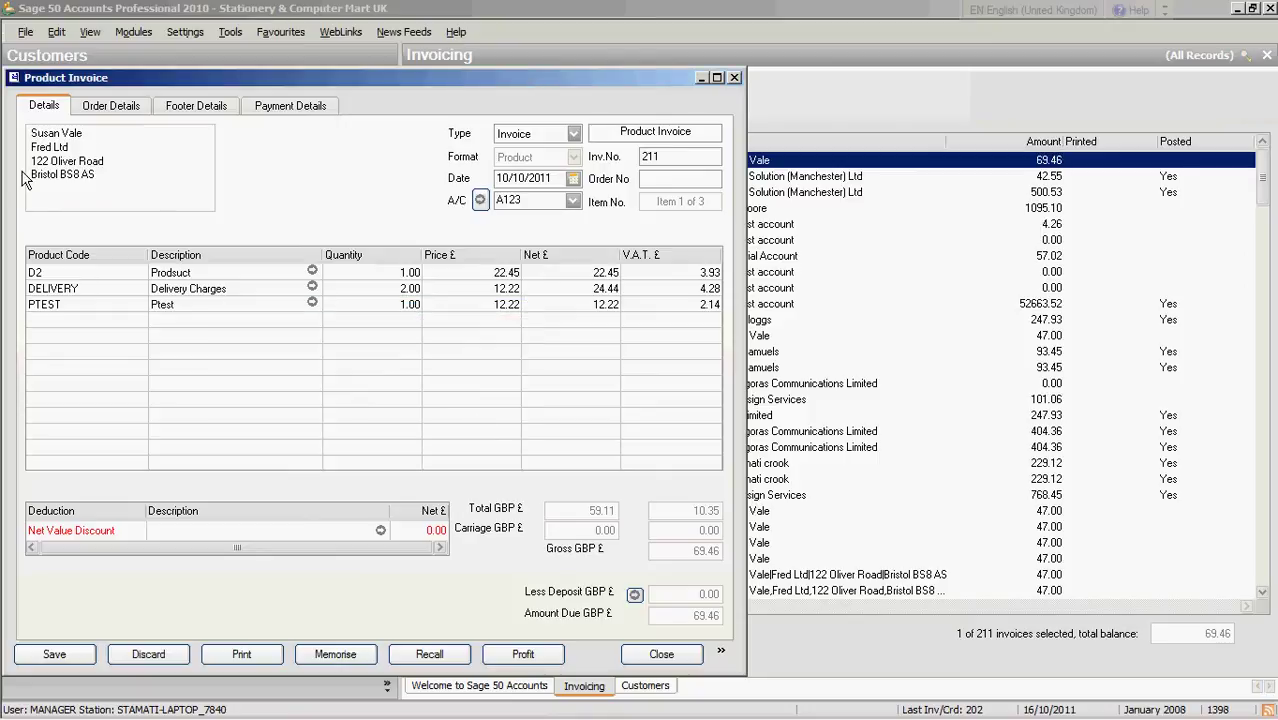
Step: Examine the open invoice's order details, line items and payment details, and close the invoice
left_click(108, 107)
left_click(48, 107)
left_click(291, 106)
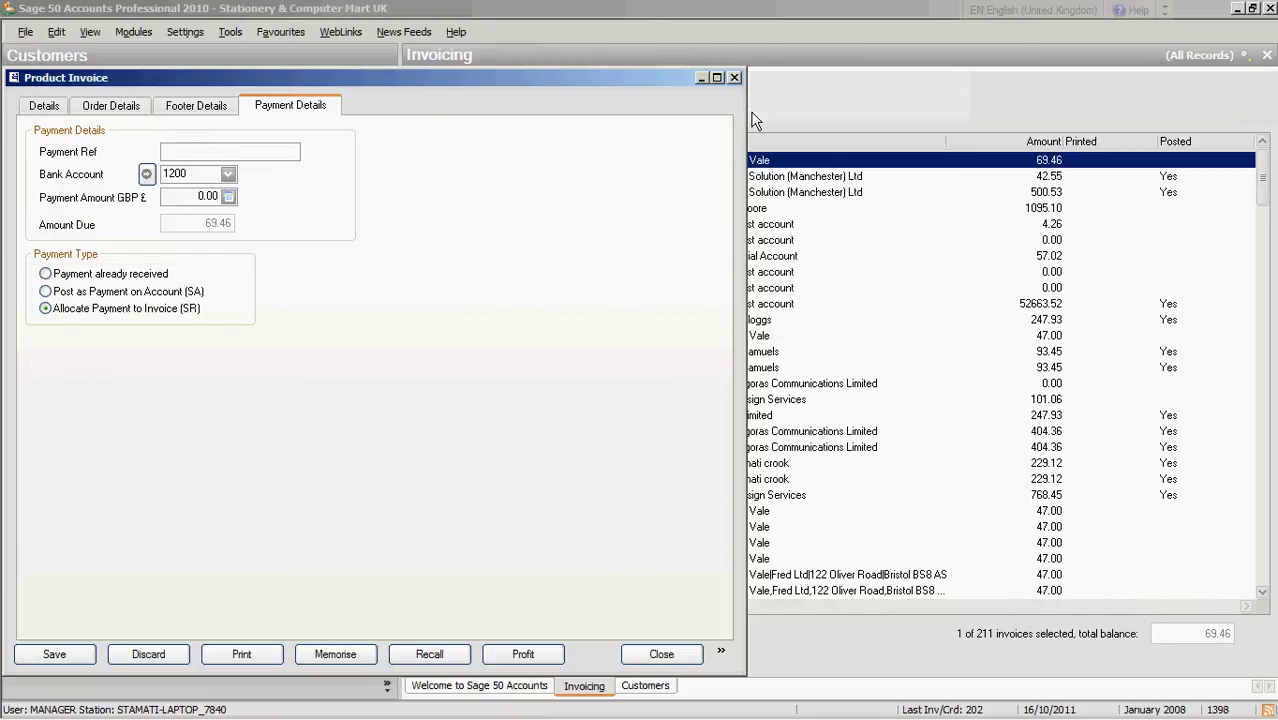
left_click(735, 78)
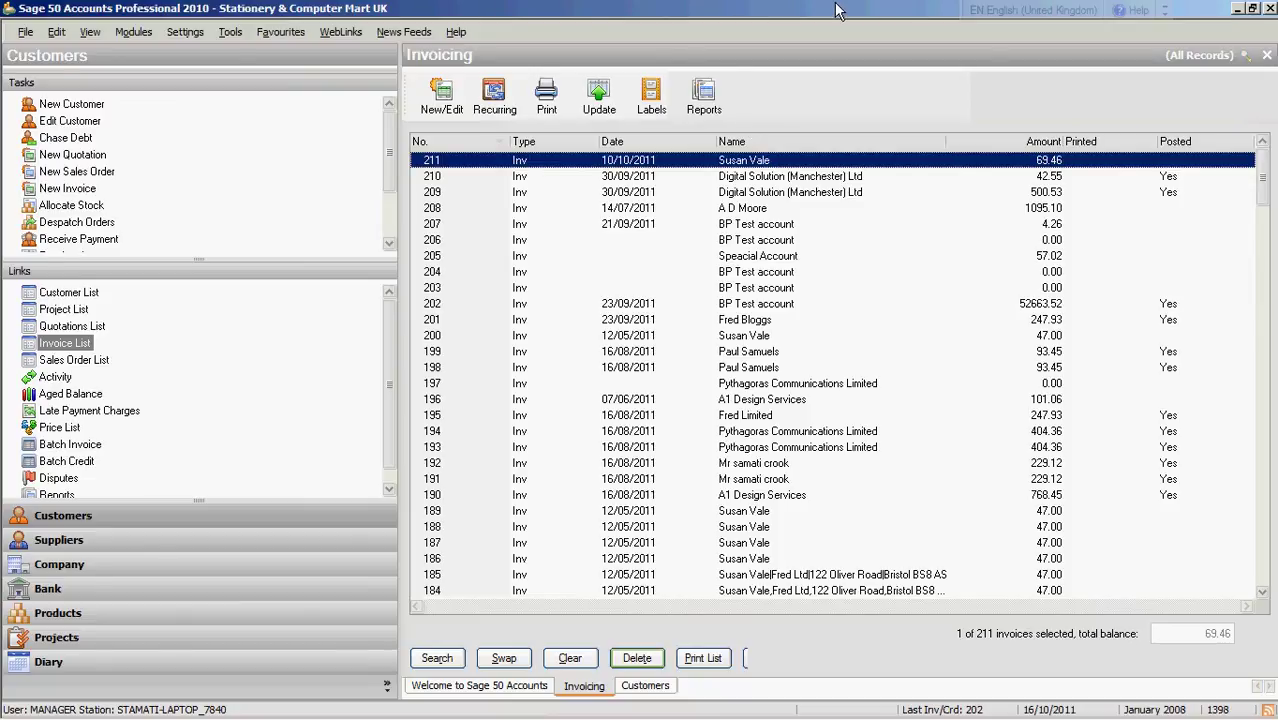
Step: Restore the Sage 50 window and move it aside, reposition the CSV Viewer and csv folder windows, and maximize the Sage Connector main window
left_click_drag(845, 12, 904, 433)
left_click_drag(906, 410, 926, 302)
left_click(355, 80)
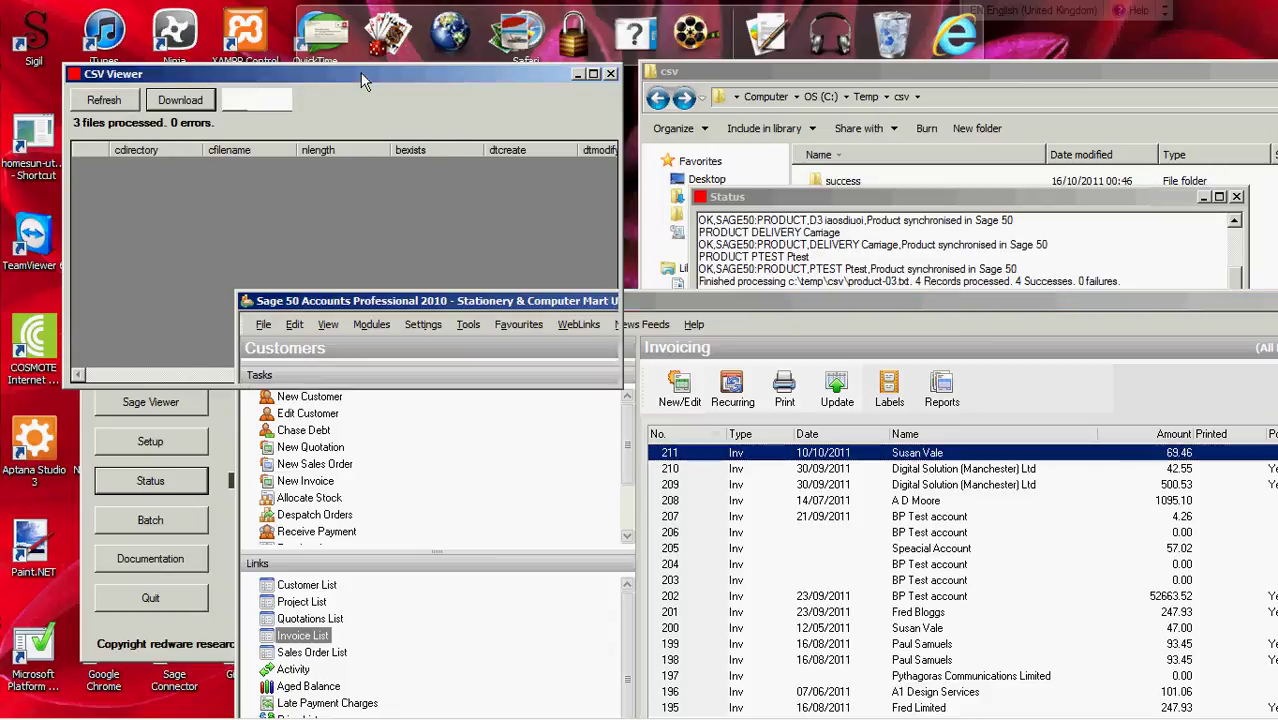
left_click_drag(355, 80, 401, 74)
left_click(814, 75)
left_click_drag(814, 80, 885, 64)
left_click_drag(371, 72, 456, 56)
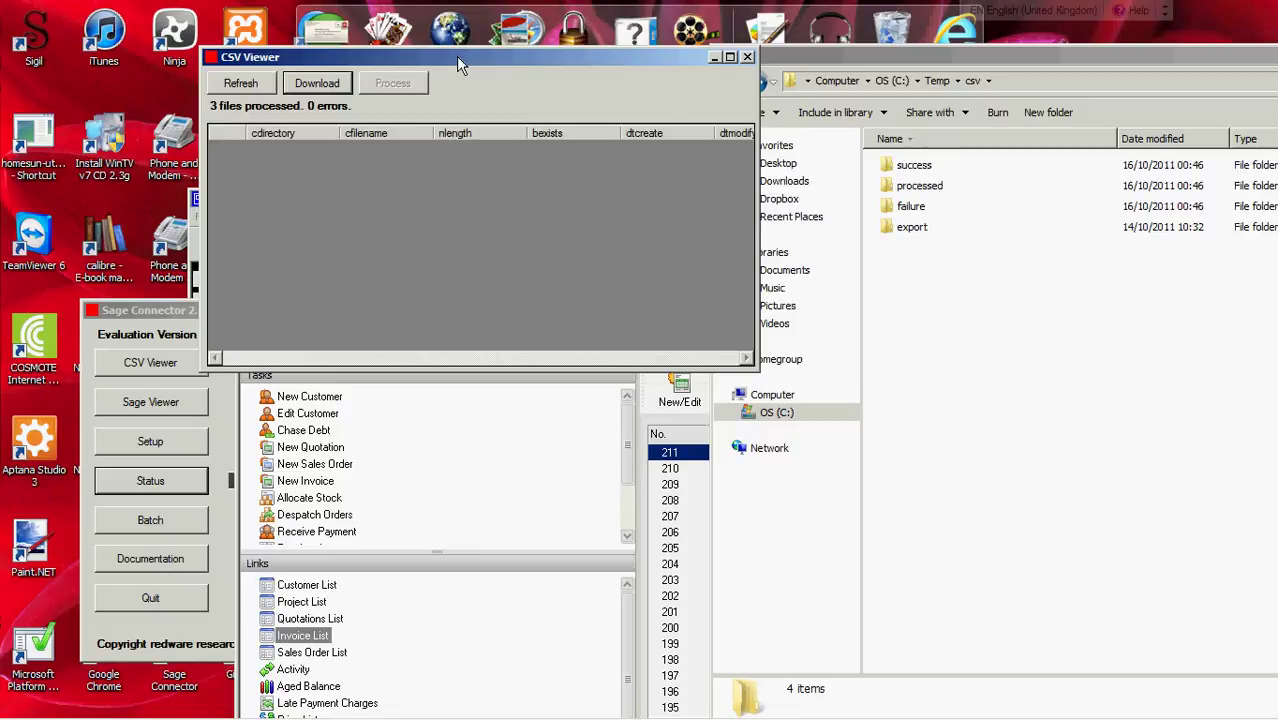
double_click(167, 310)
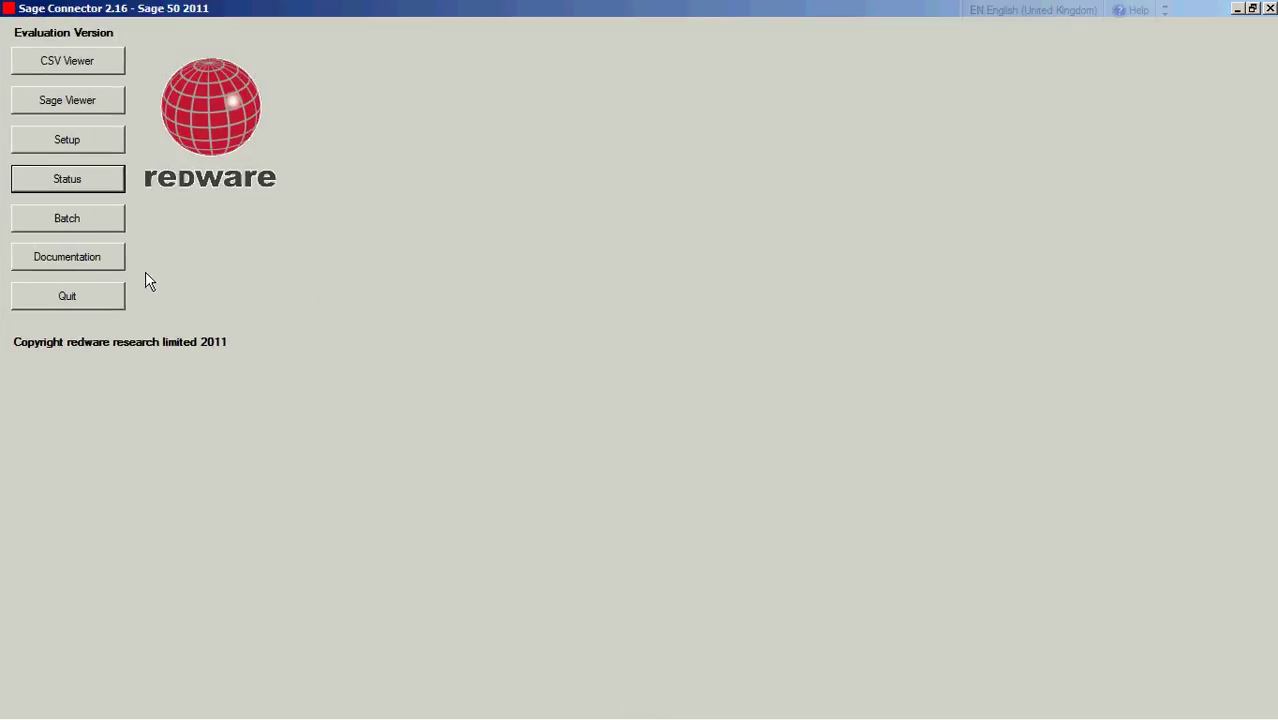